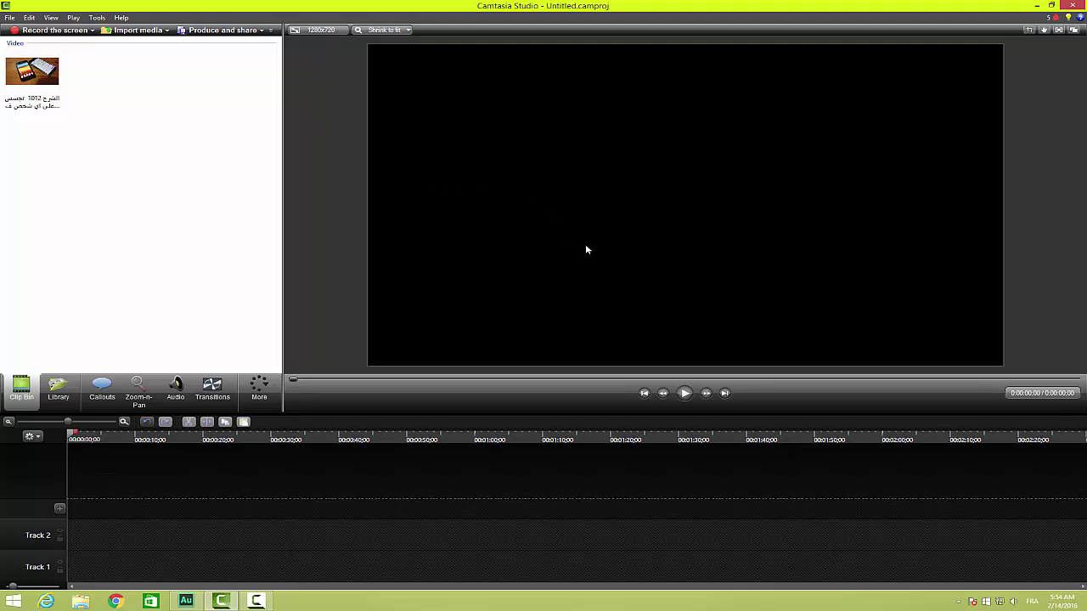
Place the imported video clip on Track 3 at the start of the timeline
{"action": "left_click_drag", "start_coordinate": [48, 73], "coordinate": [240, 376]}
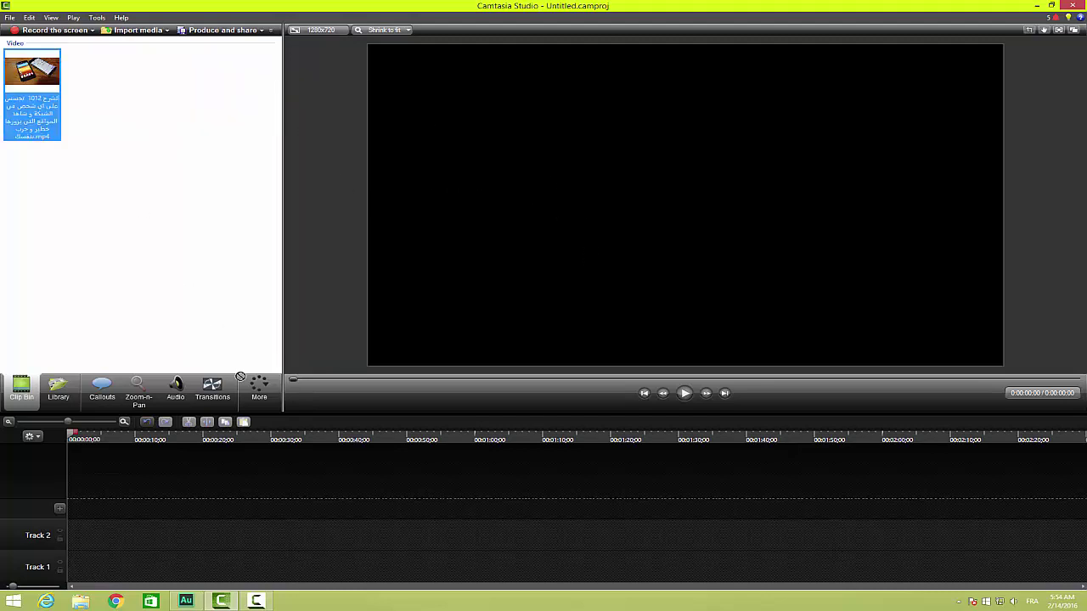
{"action": "left_click_drag", "start_coordinate": [133, 514], "coordinate": [203, 511]}
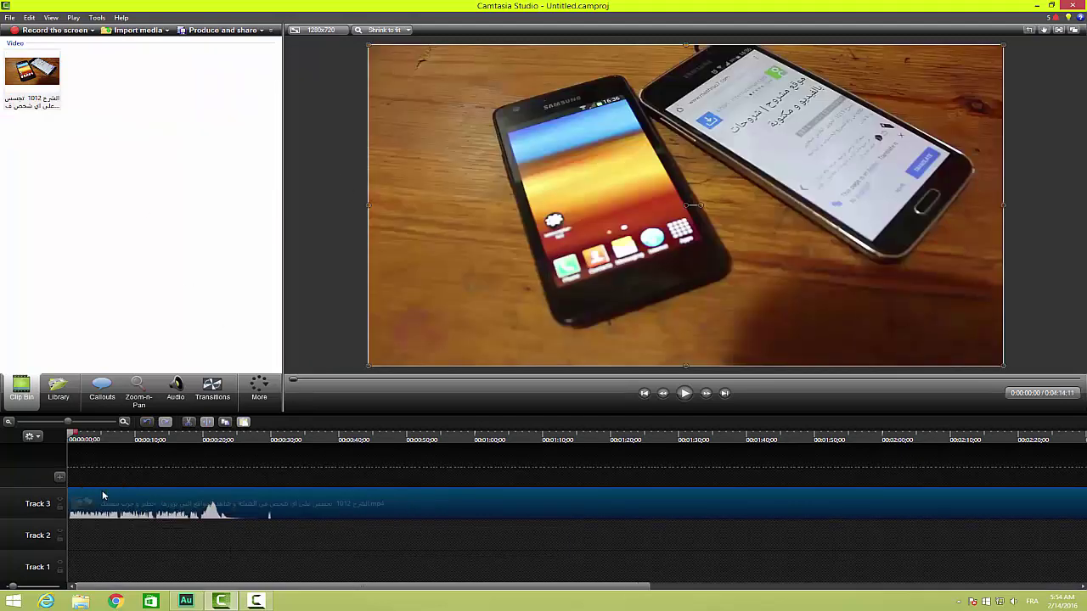
{"action": "left_click_drag", "start_coordinate": [54, 422], "coordinate": [48, 422]}
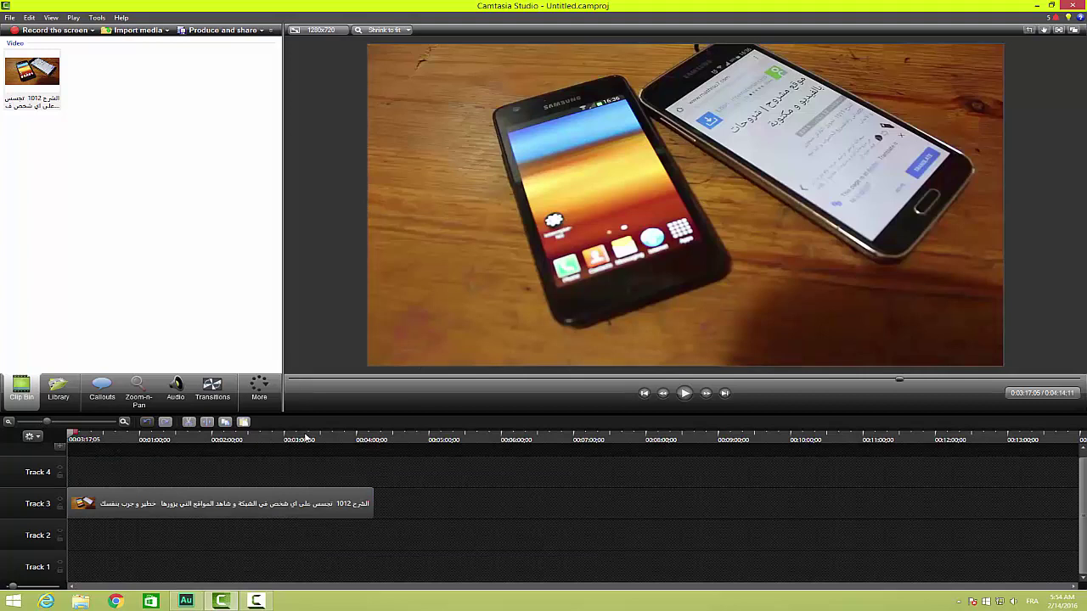
Split the Track 3 video clip at 0:03:18;04
{"action": "left_click", "coordinate": [306, 438]}
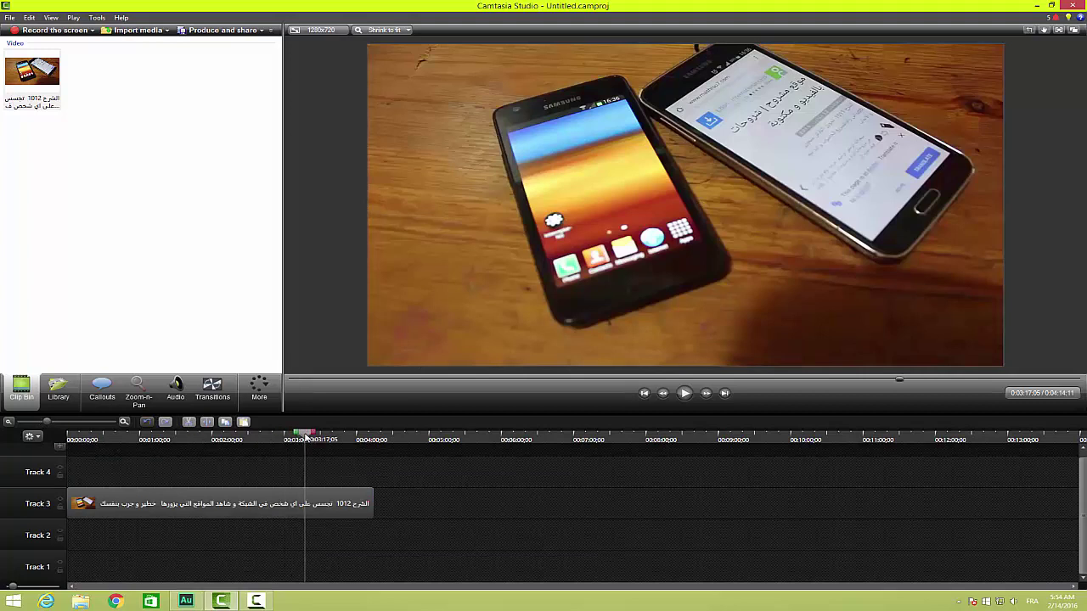
{"action": "left_click", "coordinate": [317, 439]}
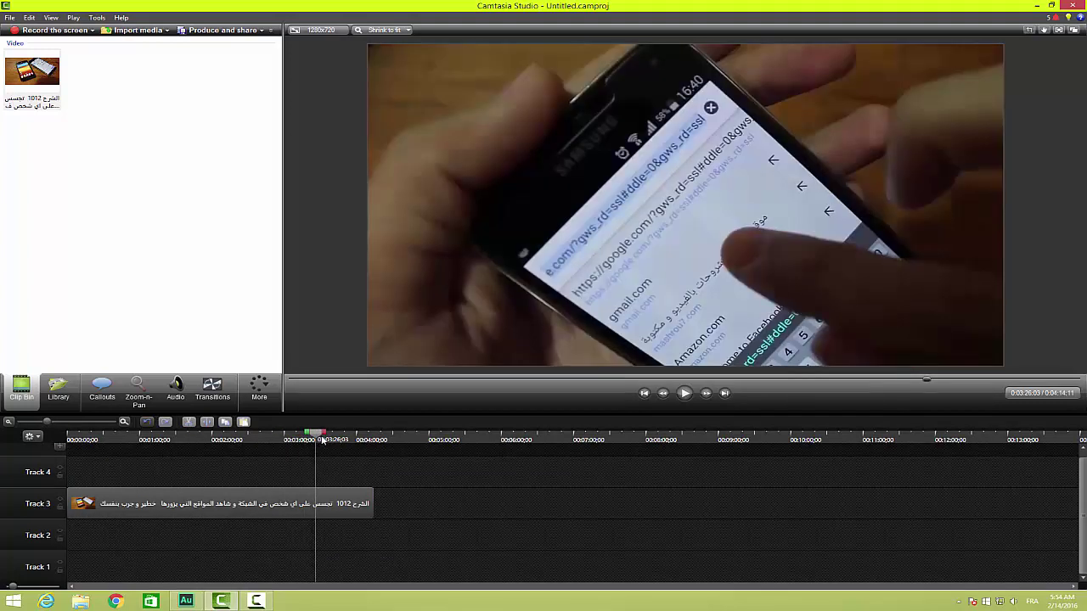
{"action": "left_click", "coordinate": [294, 507]}
{"action": "left_click", "coordinate": [309, 439]}
{"action": "left_click", "coordinate": [313, 440]}
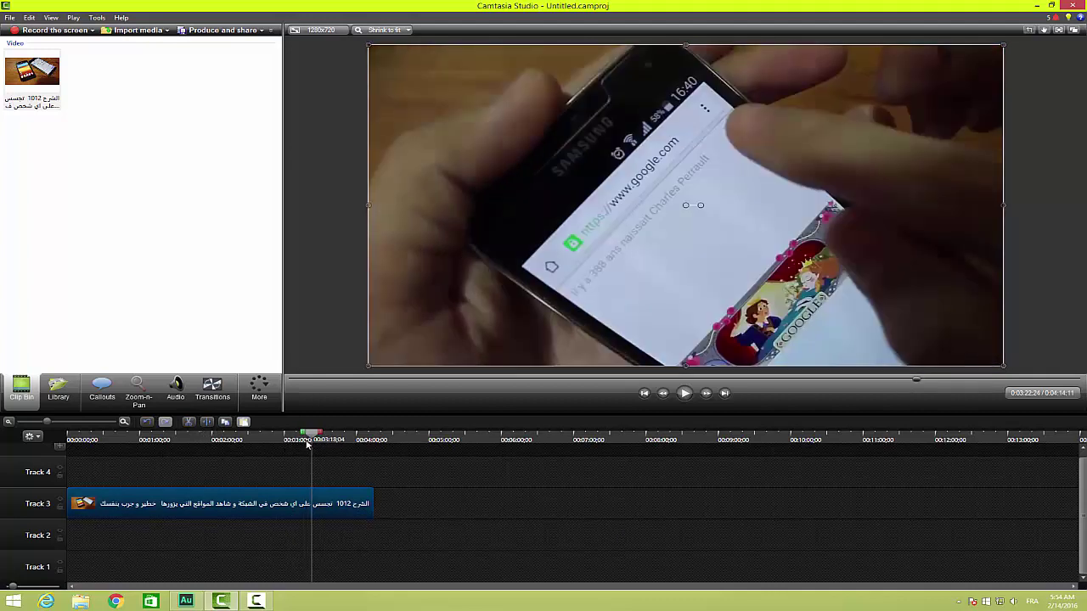
{"action": "left_click", "coordinate": [307, 441]}
{"action": "left_click", "coordinate": [207, 424]}
Delete the first part of the split clip and move the remaining part to the start of Track 3
{"action": "left_click", "coordinate": [271, 510]}
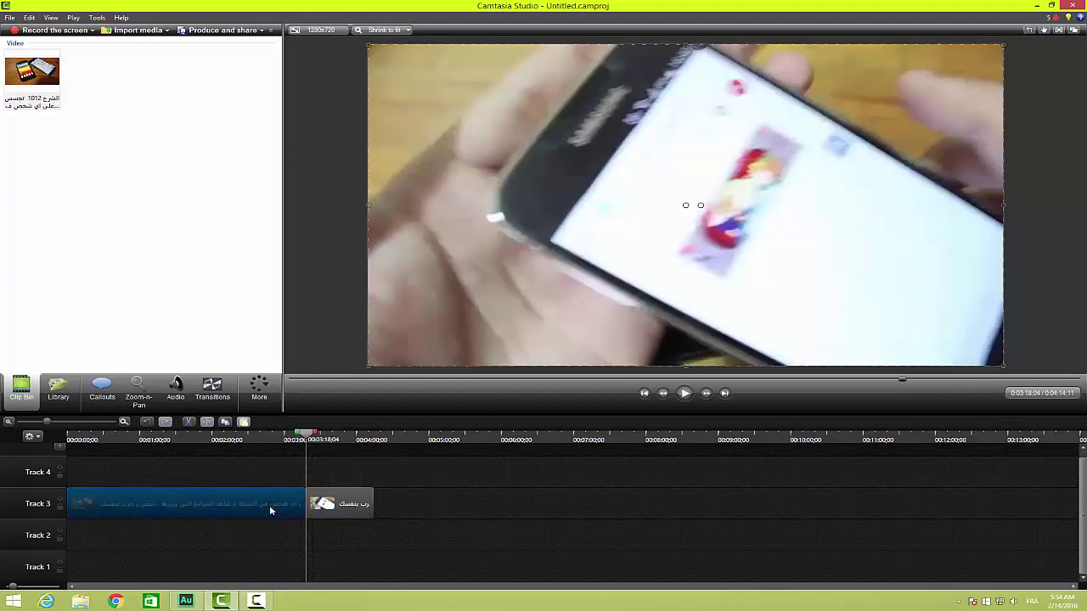
{"action": "key", "text": "Delete"}
{"action": "left_click_drag", "start_coordinate": [250, 507], "coordinate": [79, 501]}
{"action": "left_click", "coordinate": [99, 441]}
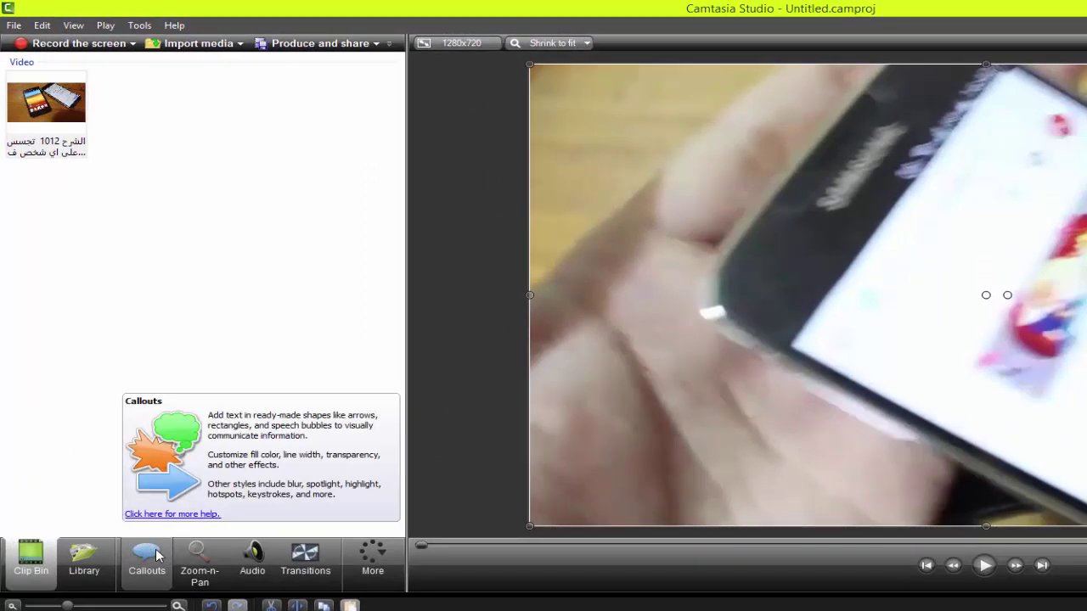
Add a filled teal rectangle callout from the Shapes with Text group
{"action": "left_click", "coordinate": [153, 557]}
{"action": "left_click", "coordinate": [320, 139]}
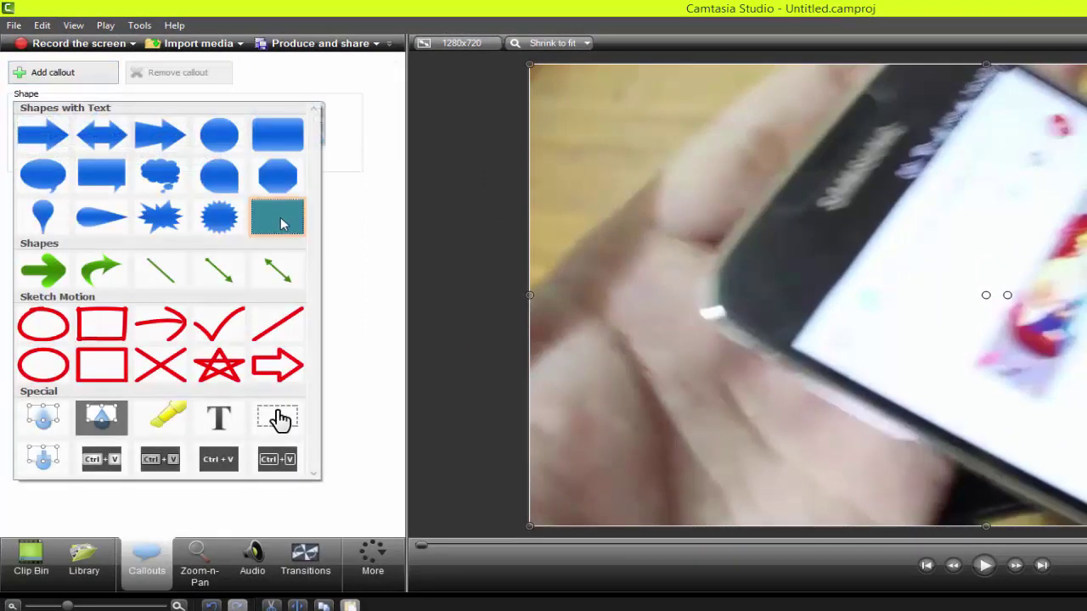
{"action": "left_click", "coordinate": [280, 222]}
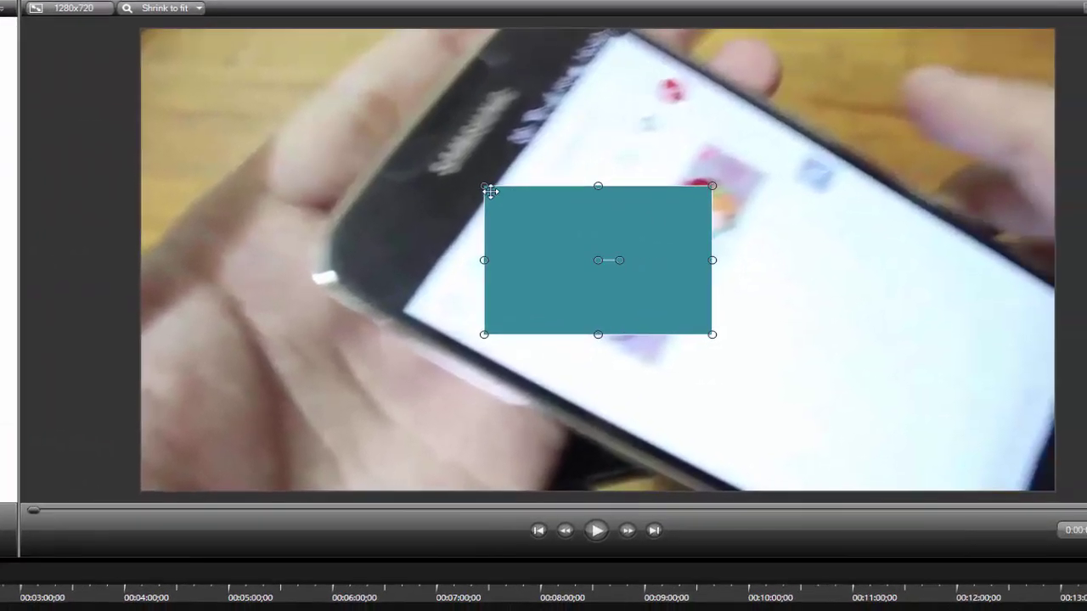
Reshape the teal rectangle into a thin bar spanning the full width along the video frame's lower edge
{"action": "left_click_drag", "start_coordinate": [483, 186], "coordinate": [245, 282]}
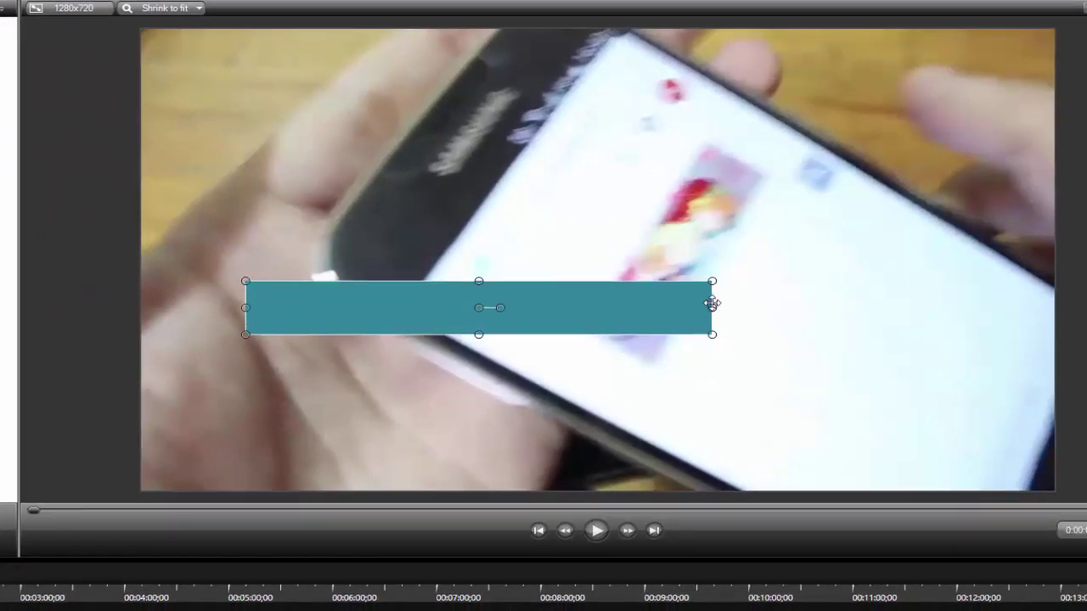
{"action": "left_click_drag", "start_coordinate": [711, 307], "coordinate": [1018, 324]}
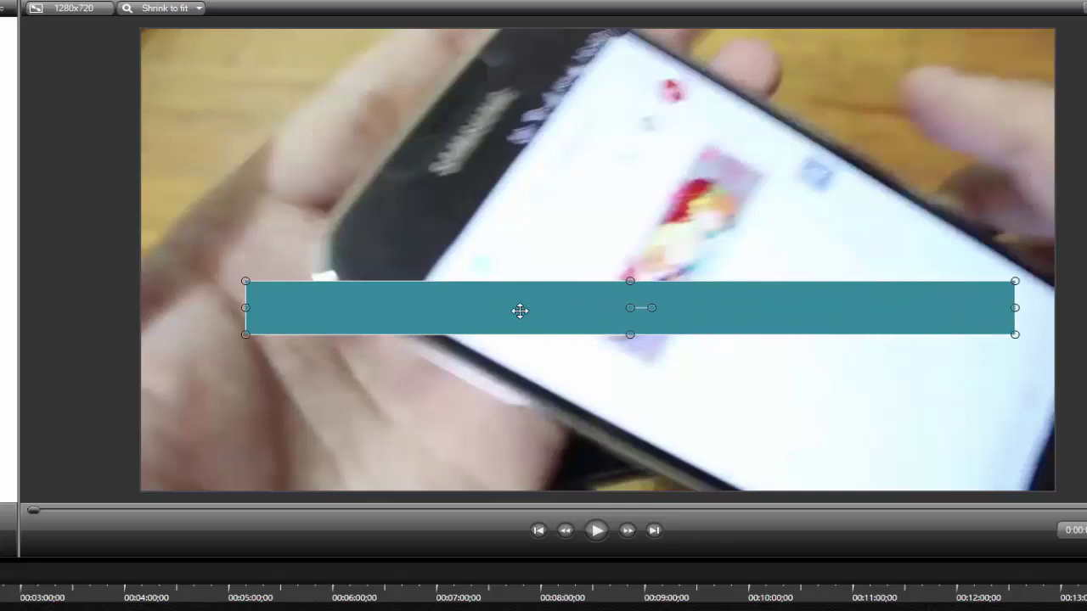
{"action": "left_click_drag", "start_coordinate": [520, 311], "coordinate": [409, 468]}
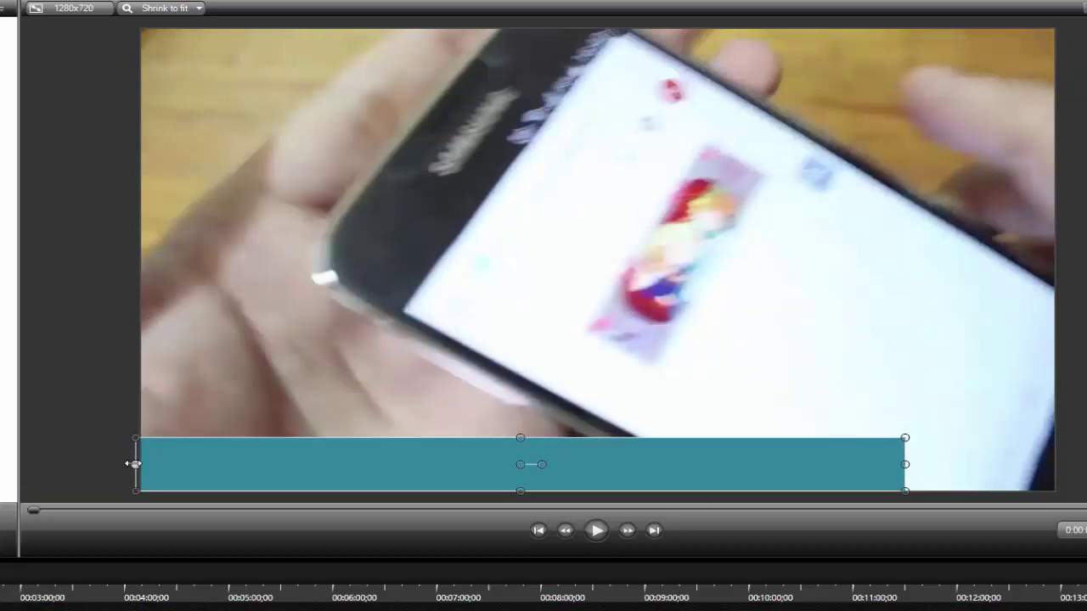
{"action": "left_click_drag", "start_coordinate": [135, 464], "coordinate": [74, 465]}
{"action": "left_click_drag", "start_coordinate": [906, 465], "coordinate": [1086, 464]}
{"action": "left_click", "coordinate": [373, 593]}
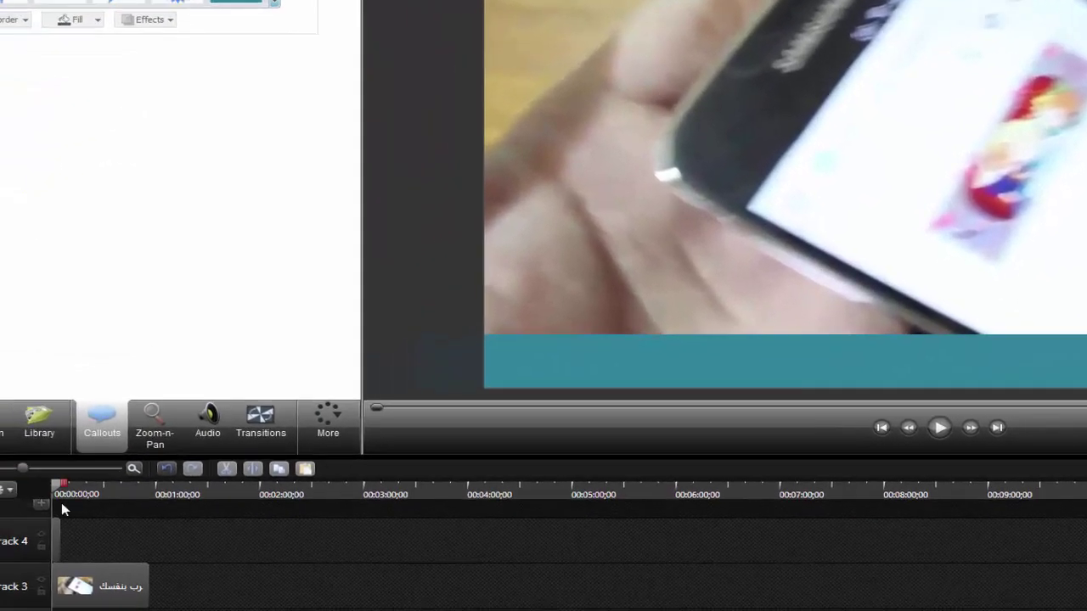
Move the teal rectangle callout along Track 4 so it starts at about 20 seconds
{"action": "left_click_drag", "start_coordinate": [68, 457], "coordinate": [111, 459]}
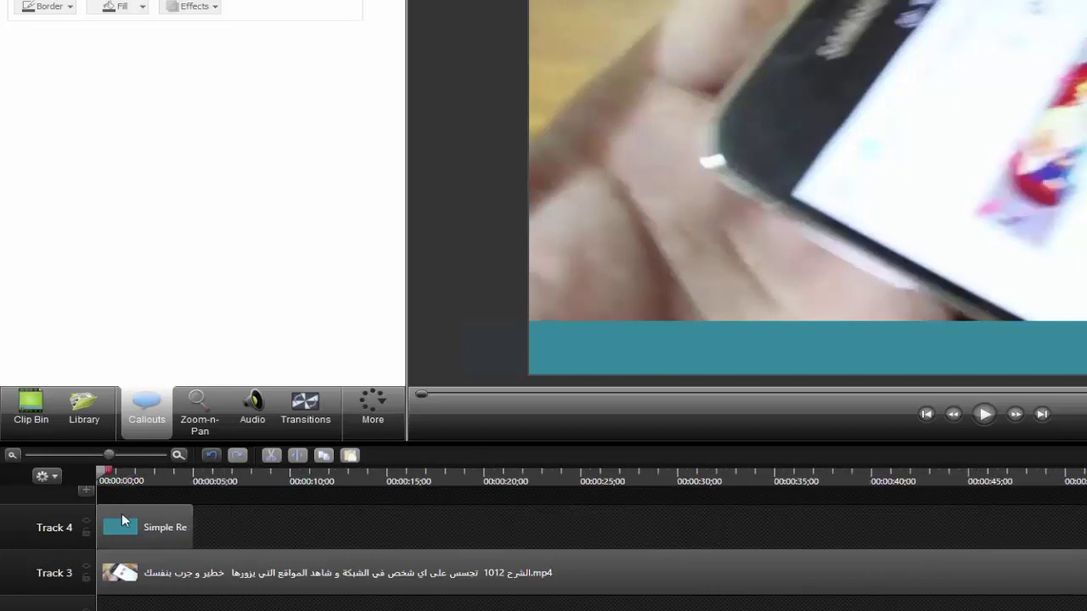
{"action": "left_click_drag", "start_coordinate": [122, 520], "coordinate": [316, 543]}
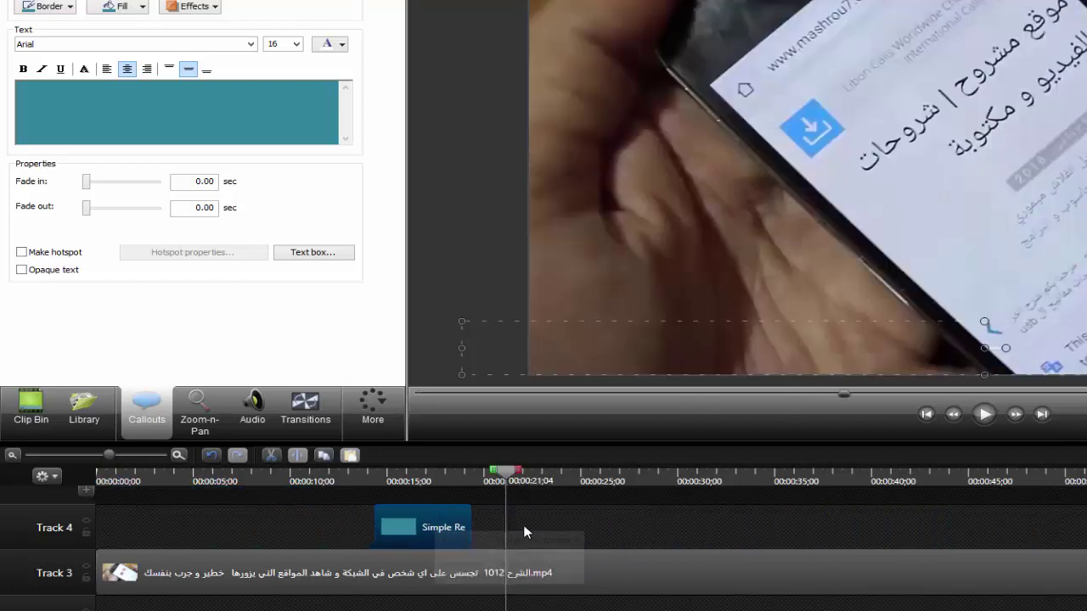
{"action": "left_click_drag", "start_coordinate": [524, 533], "coordinate": [602, 534]}
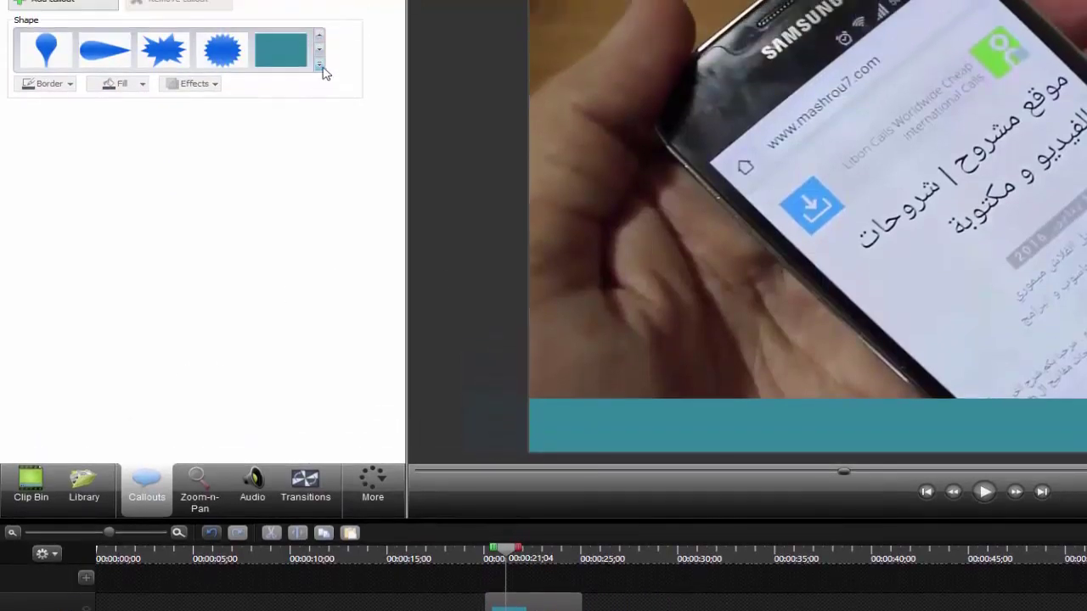
{"action": "left_click", "coordinate": [320, 66]}
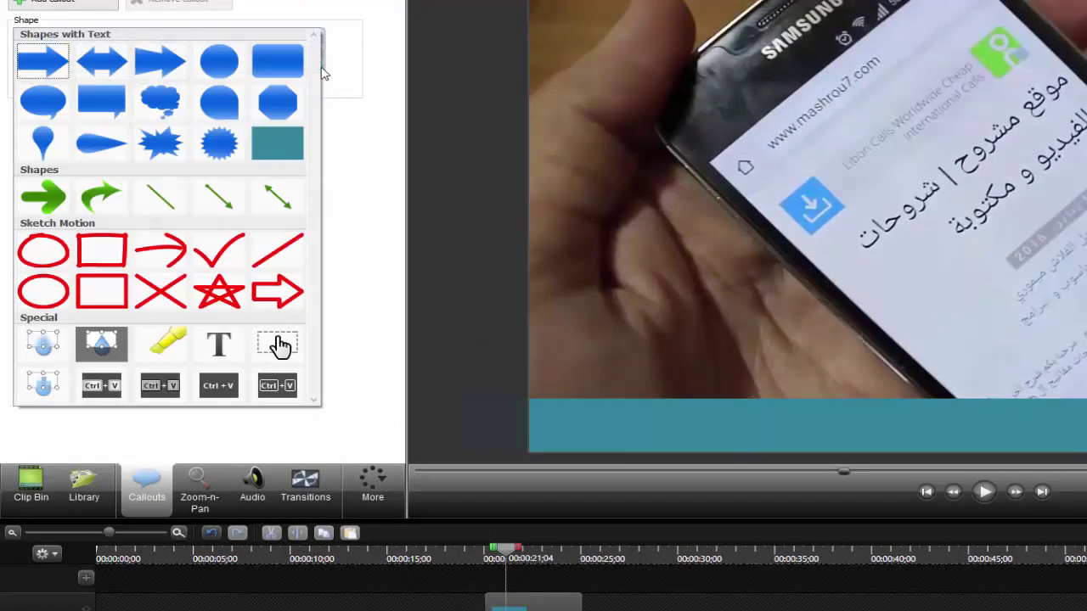
{"action": "left_click", "coordinate": [219, 345]}
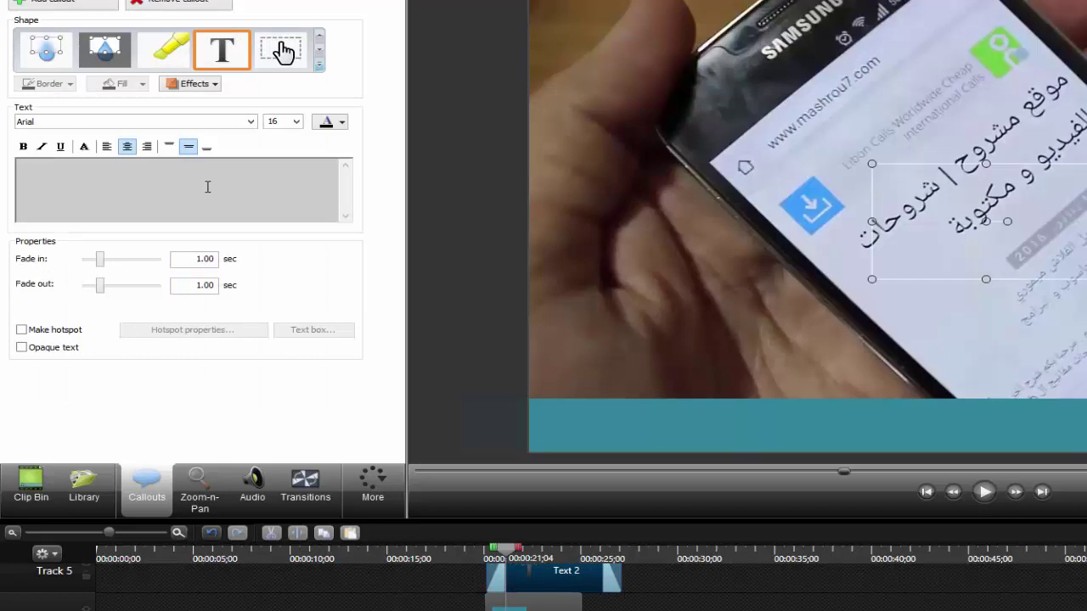
{"action": "type", "text": "www.mashrou7.com "}
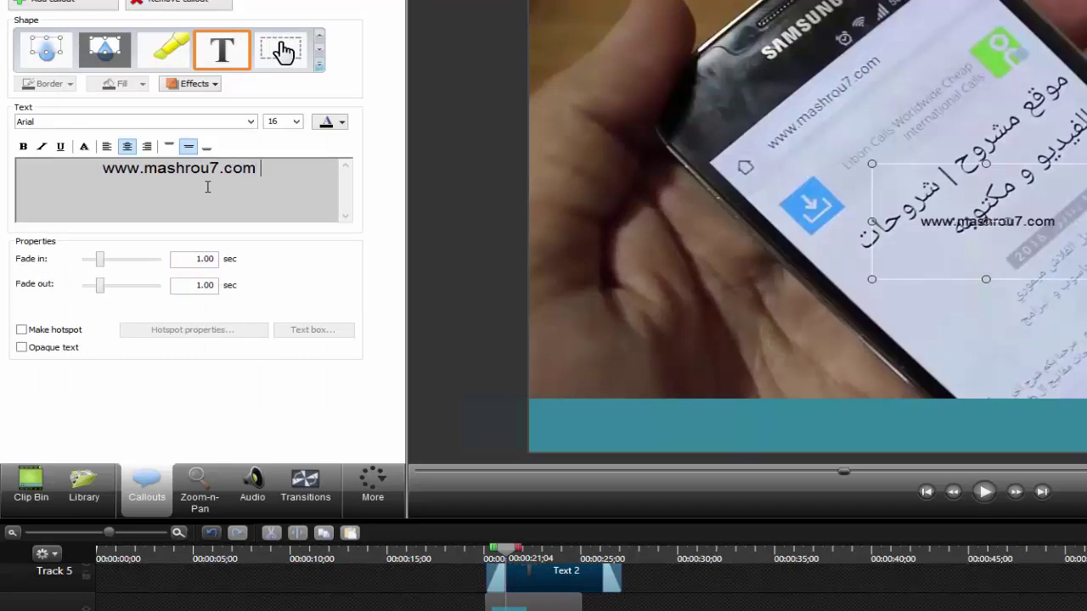
{"action": "type", "text": "موقع مشروح"}
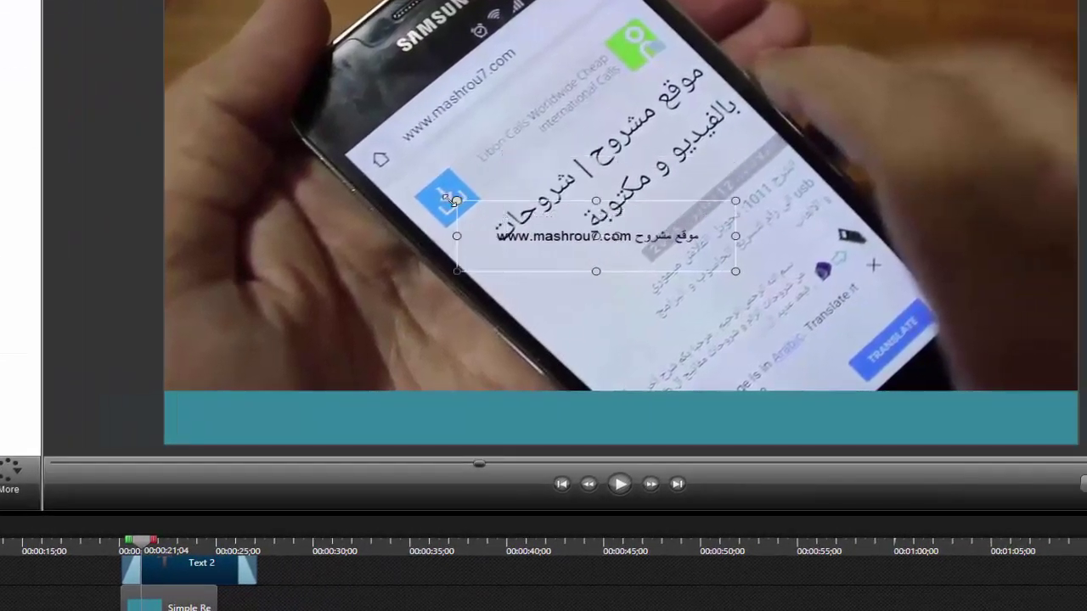
{"action": "left_click_drag", "start_coordinate": [523, 223], "coordinate": [495, 408]}
Set the whole callout text to font size 36 and colour it white
{"action": "left_click_drag", "start_coordinate": [85, 178], "coordinate": [37, 205]}
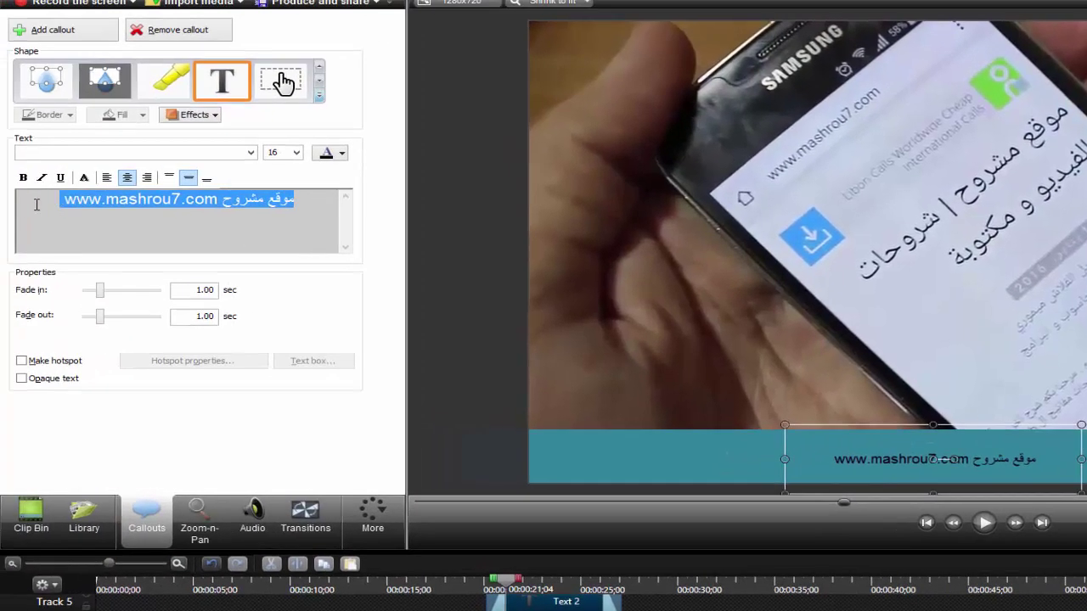
{"action": "left_click", "coordinate": [297, 154]}
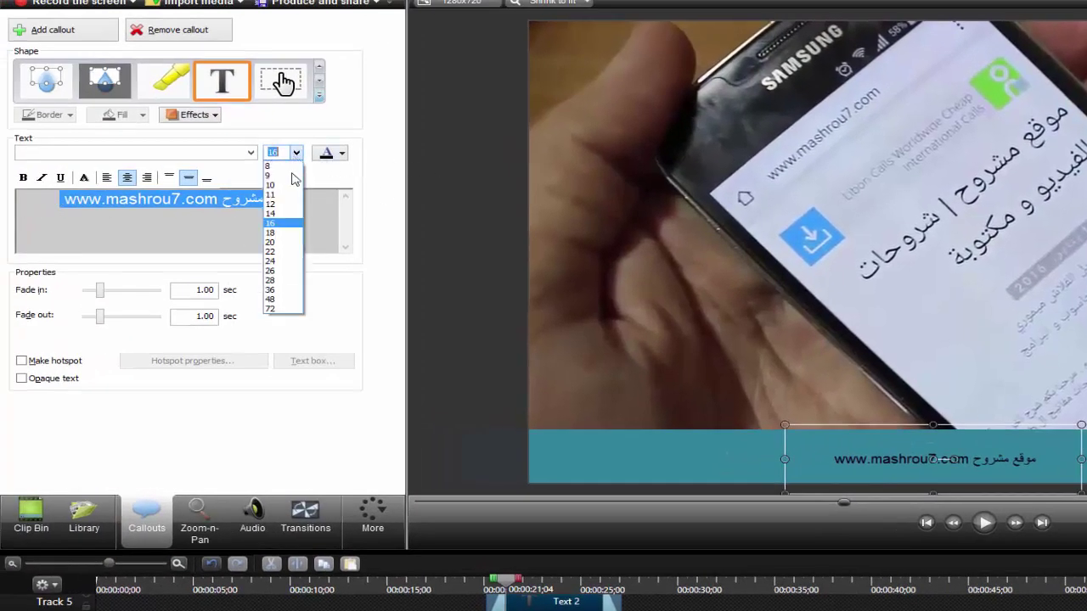
{"action": "left_click", "coordinate": [270, 289]}
{"action": "left_click", "coordinate": [347, 227]}
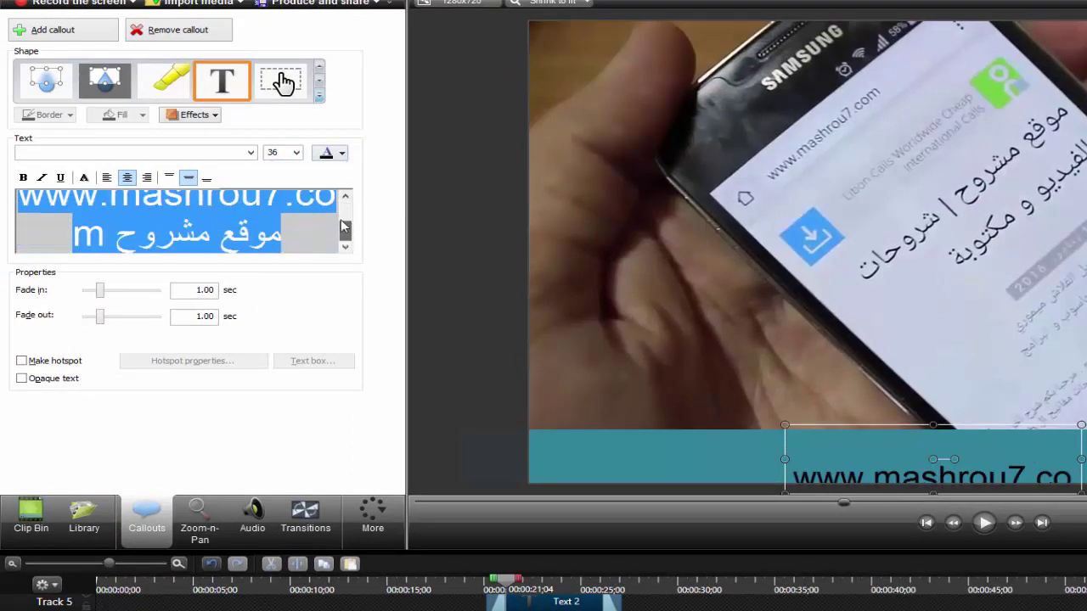
{"action": "left_click", "coordinate": [341, 154]}
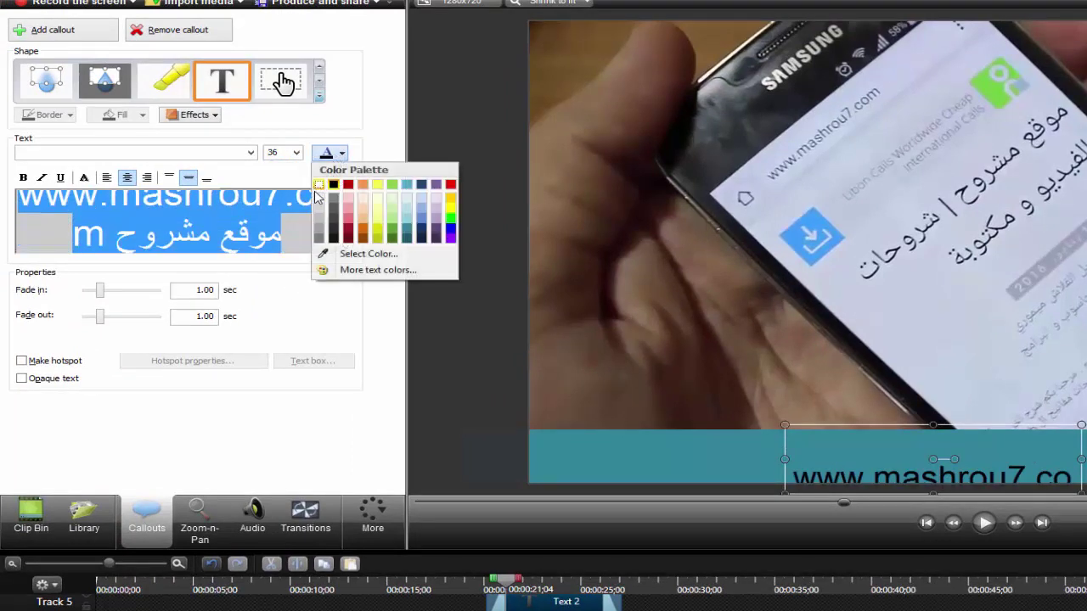
{"action": "left_click", "coordinate": [319, 208]}
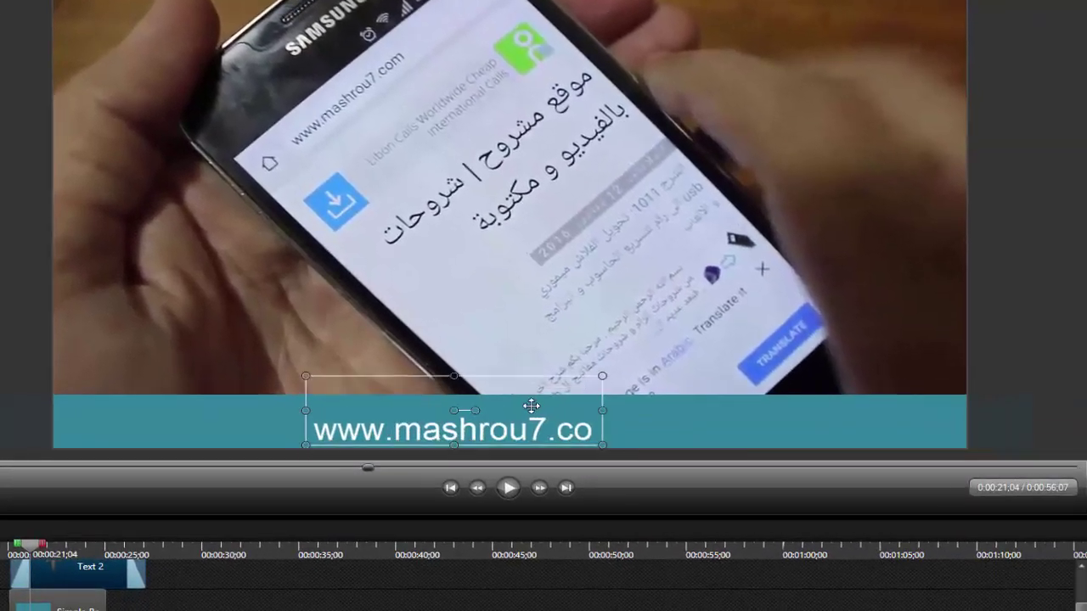
Widen the text callout so its text fits on one line and place it at the left end of the teal bar
{"action": "left_click_drag", "start_coordinate": [736, 446], "coordinate": [705, 337]}
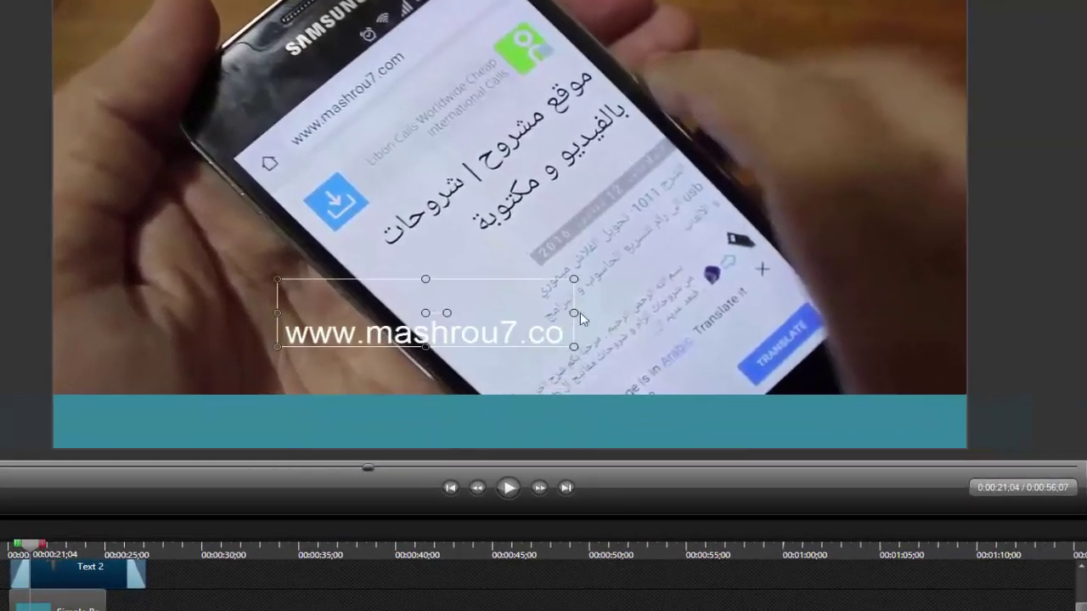
{"action": "left_click_drag", "start_coordinate": [575, 314], "coordinate": [776, 324]}
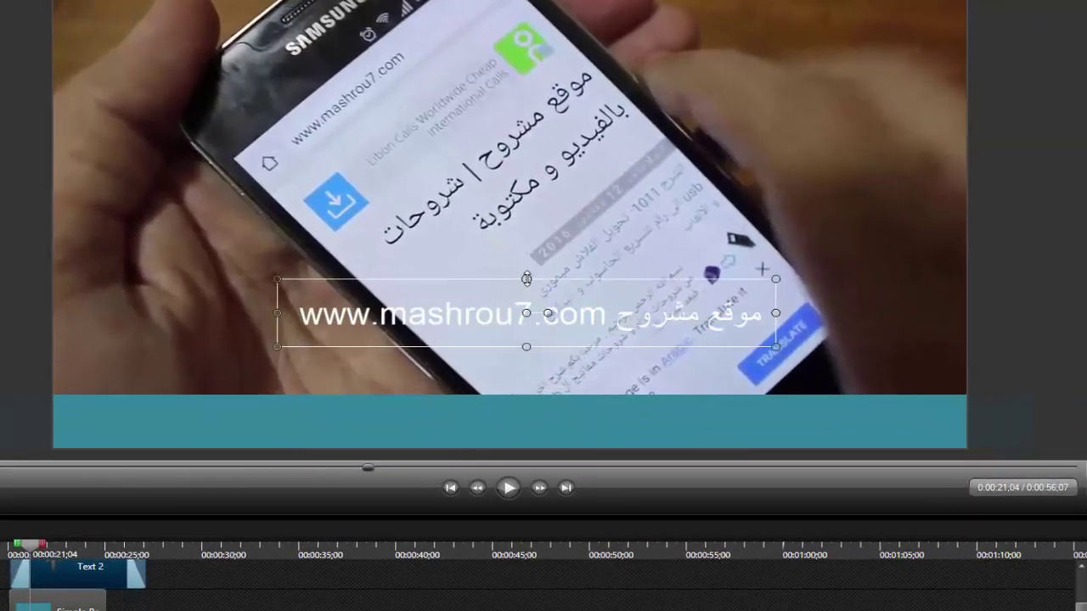
{"action": "left_click_drag", "start_coordinate": [527, 279], "coordinate": [257, 414]}
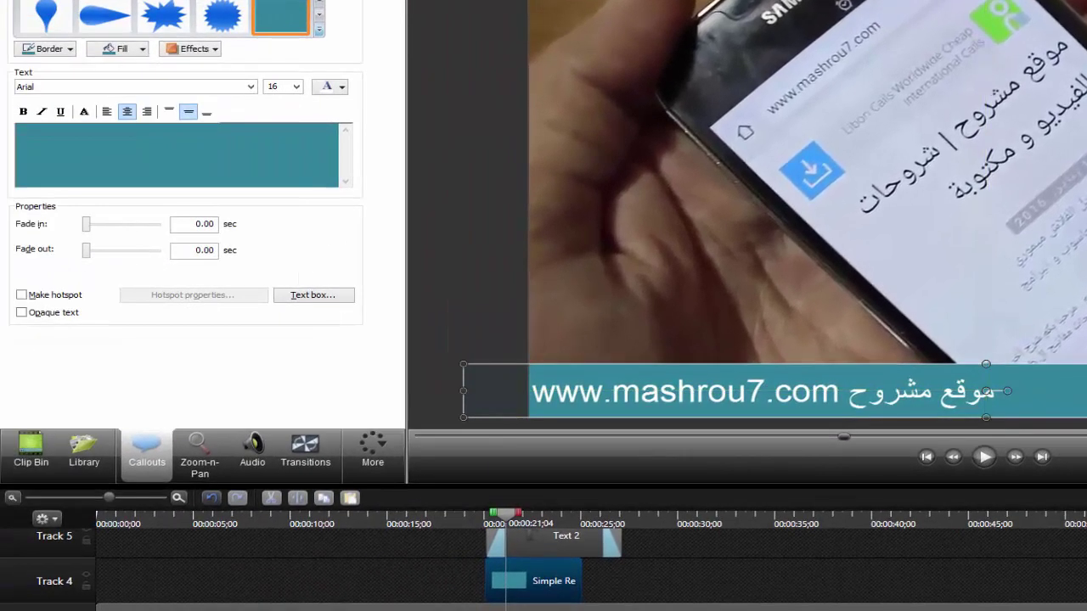
Change the fill colour of the rectangle callout on Track 4 to dark red
{"action": "left_click", "coordinate": [520, 580]}
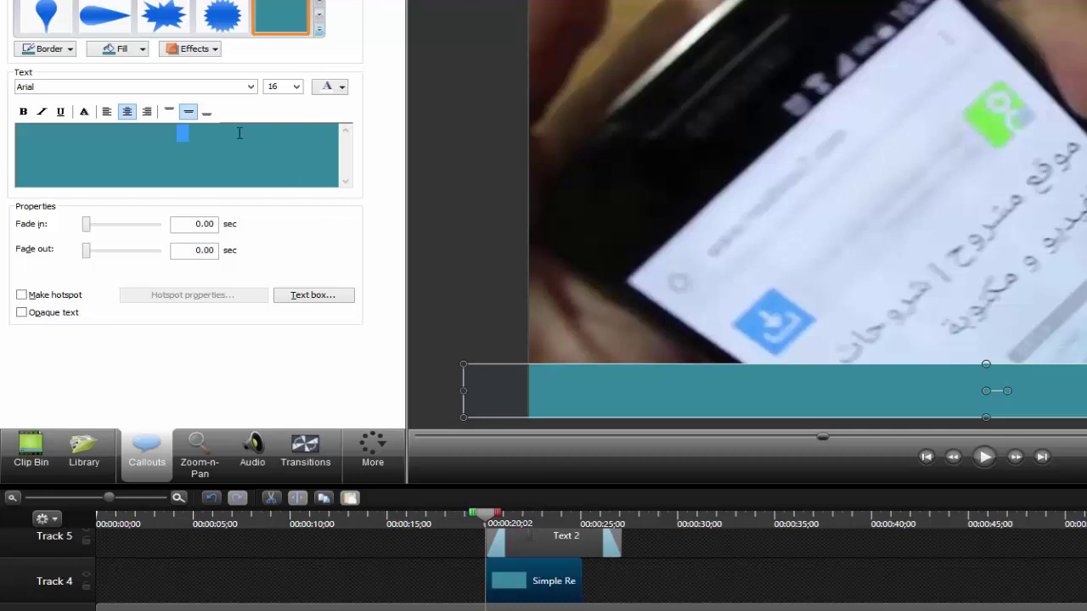
{"action": "left_click", "coordinate": [132, 50]}
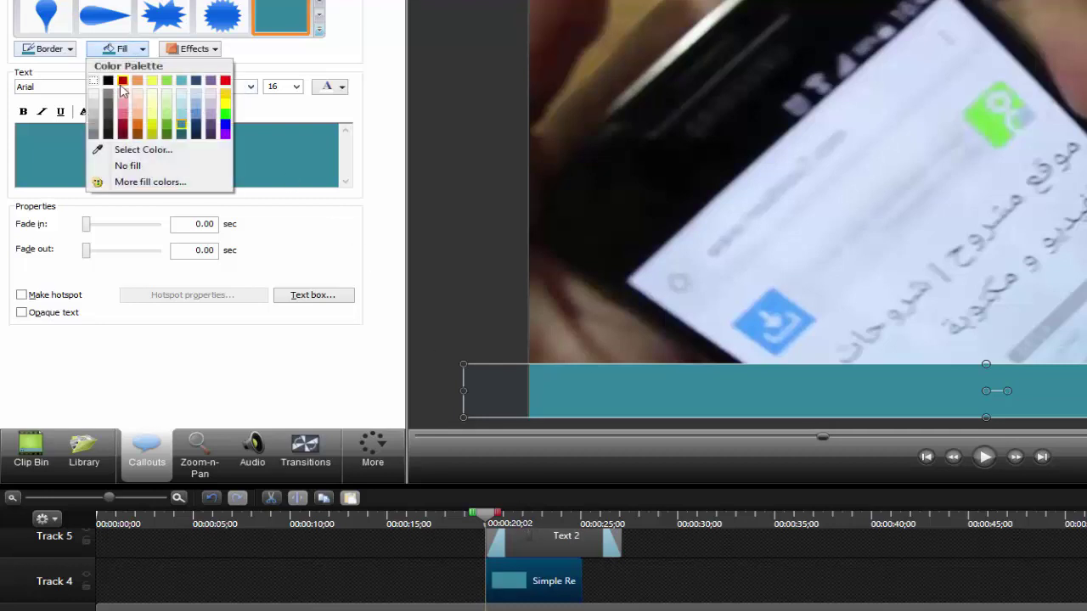
{"action": "left_click", "coordinate": [124, 89]}
{"action": "left_click", "coordinate": [536, 524]}
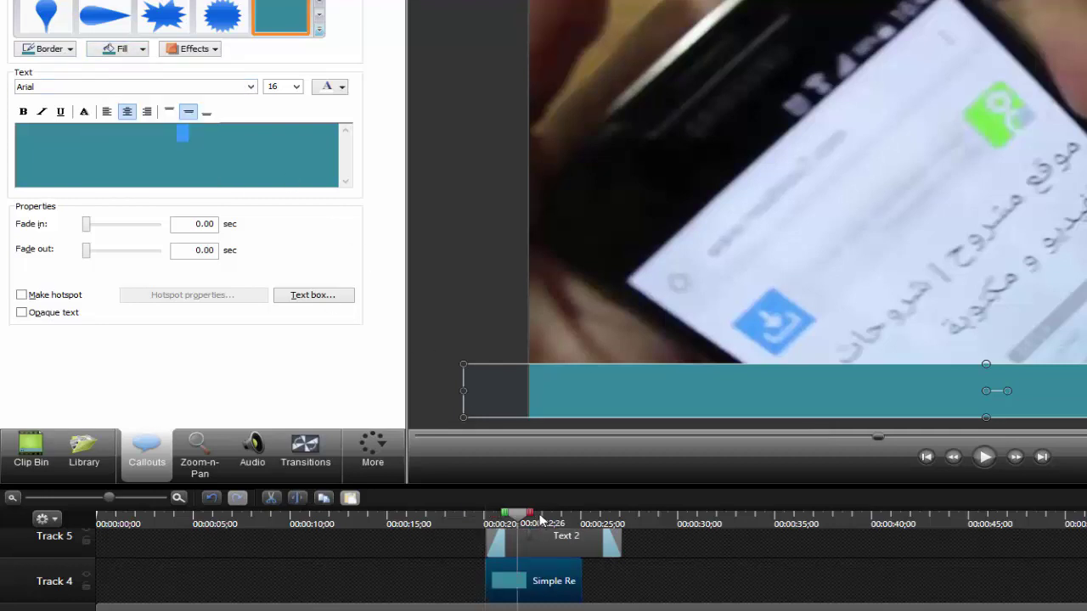
{"action": "left_click", "coordinate": [142, 51]}
{"action": "left_click", "coordinate": [123, 82]}
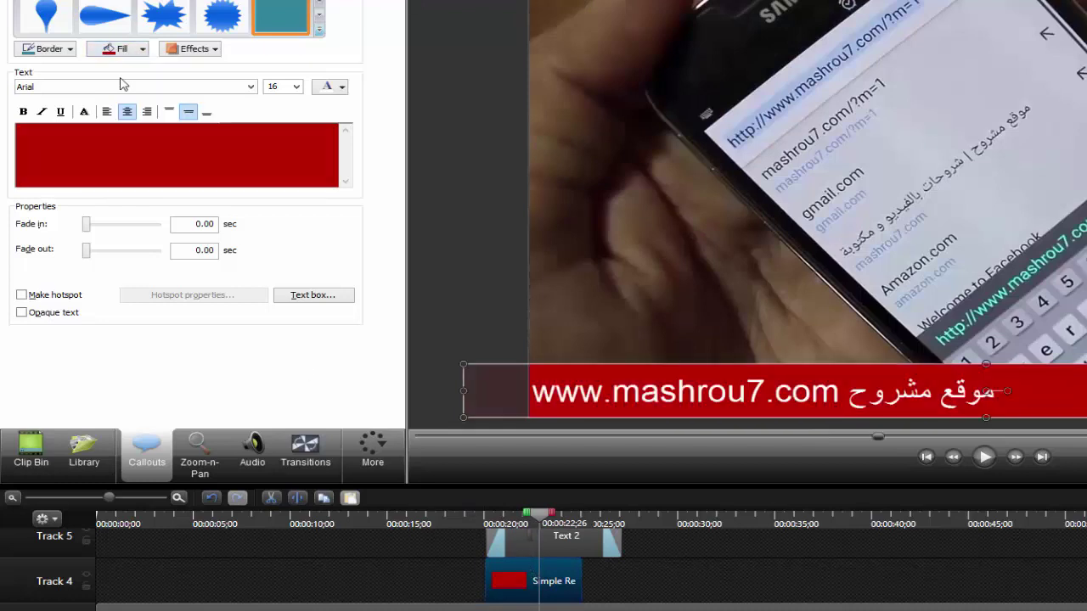
Move the website text callout on Track 5 along the red bar until it sits just outside the video frame's left edge
{"action": "left_click", "coordinate": [556, 542]}
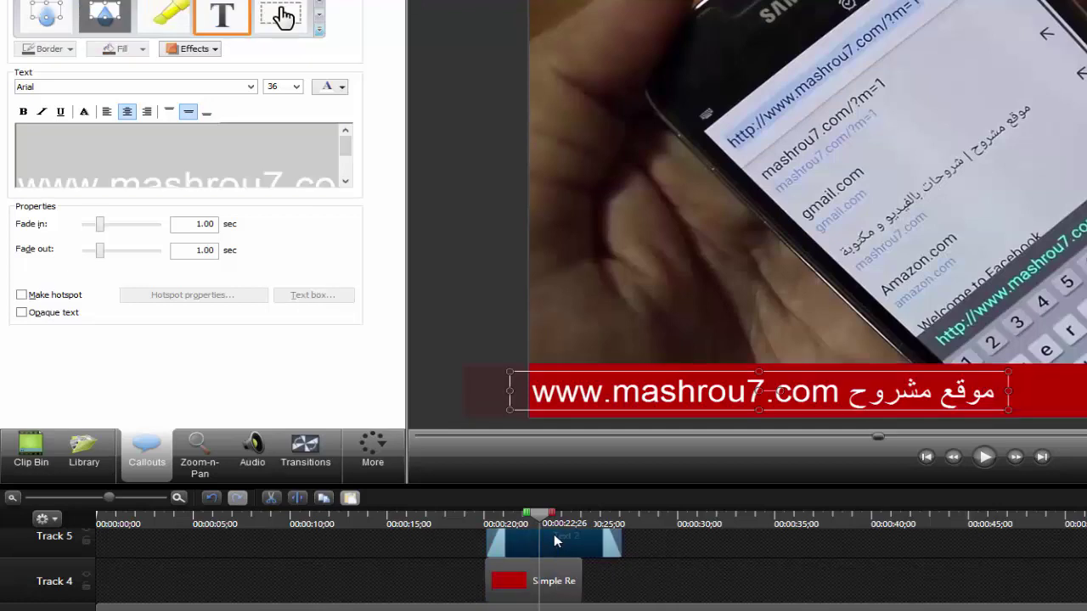
{"action": "left_click_drag", "start_coordinate": [1086, 565], "coordinate": [1086, 535]}
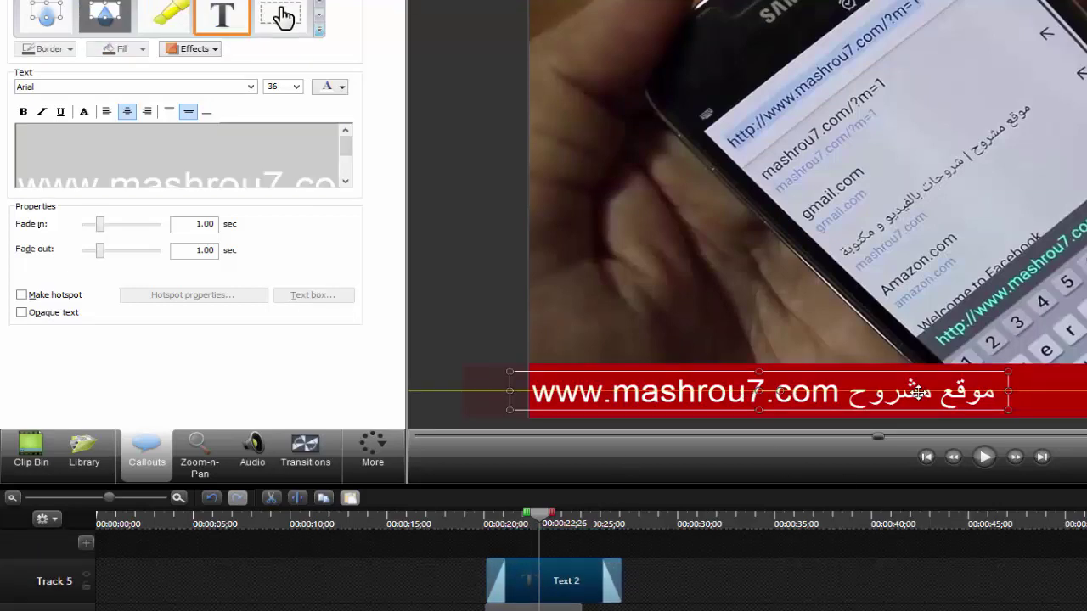
{"action": "left_click_drag", "start_coordinate": [918, 392], "coordinate": [462, 389]}
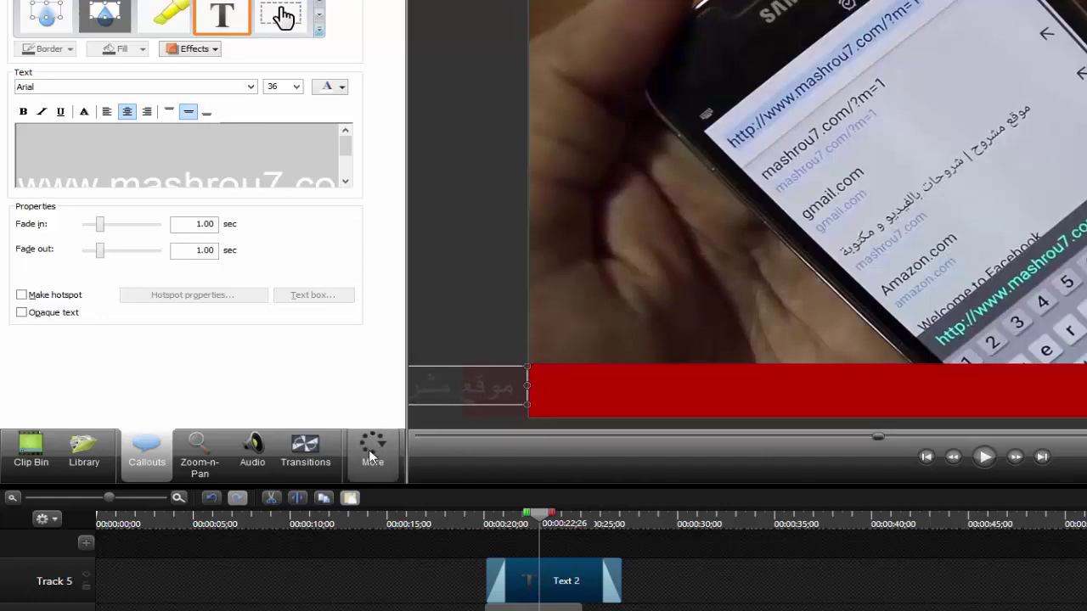
Add a visual-properties animation to the website text callout at the playhead
{"action": "left_click", "coordinate": [372, 458]}
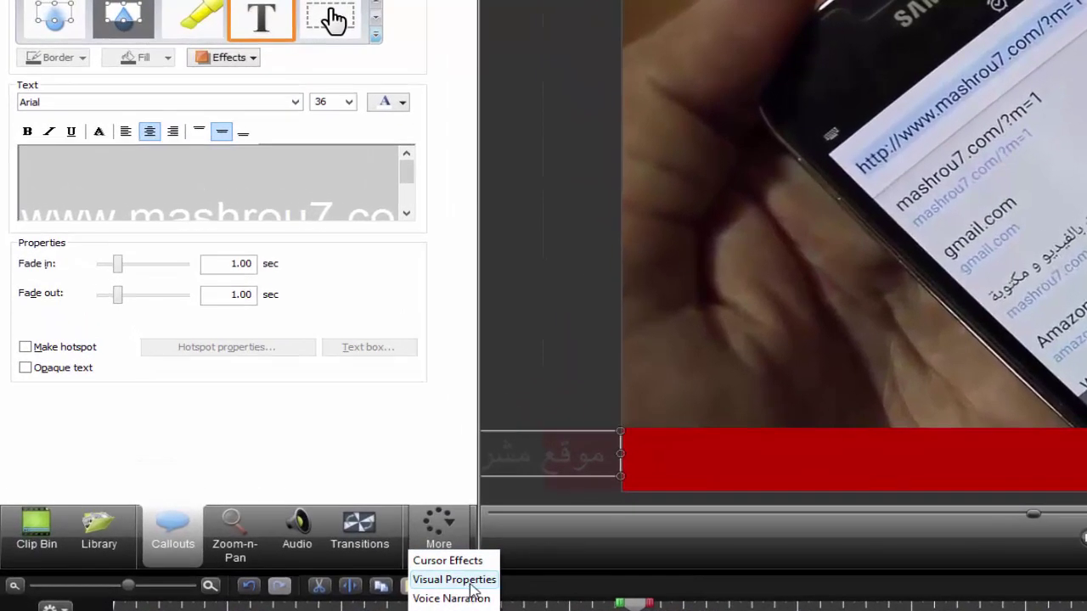
{"action": "left_click", "coordinate": [462, 580]}
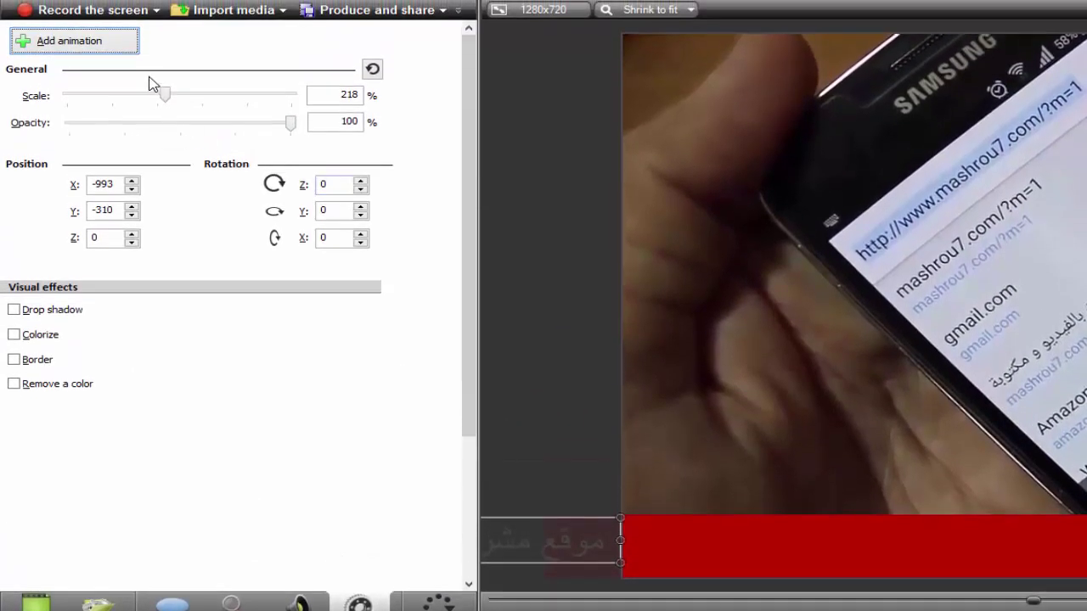
{"action": "left_click", "coordinate": [95, 52]}
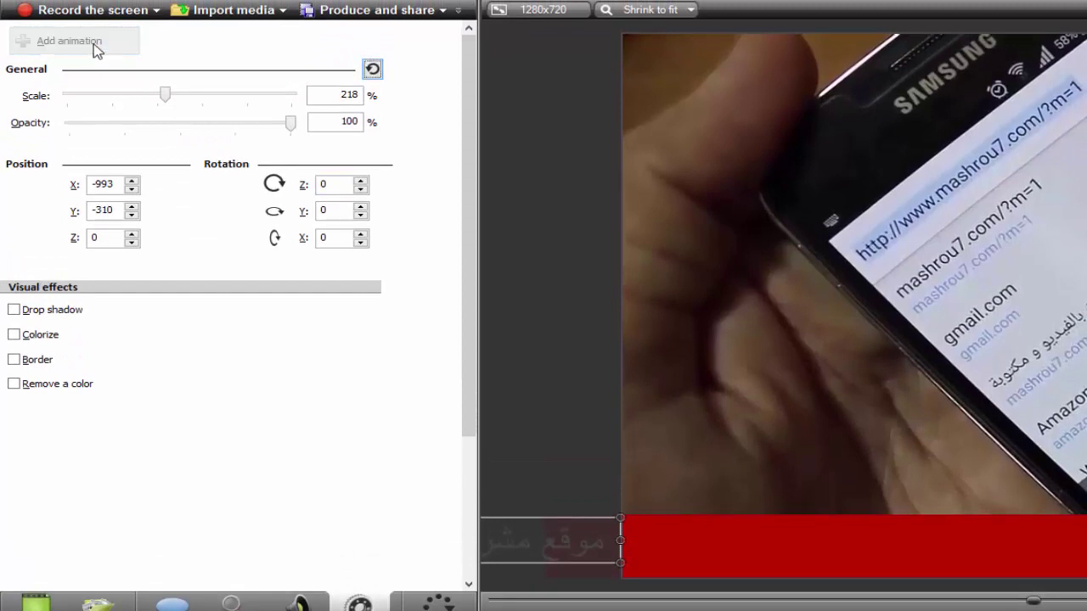
Increase the animation's end X position past 720 until the text has moved fully beyond the video frame's right edge
{"action": "left_click", "coordinate": [132, 181]}
{"action": "left_click", "coordinate": [132, 181]}
{"action": "left_click", "coordinate": [131, 181]}
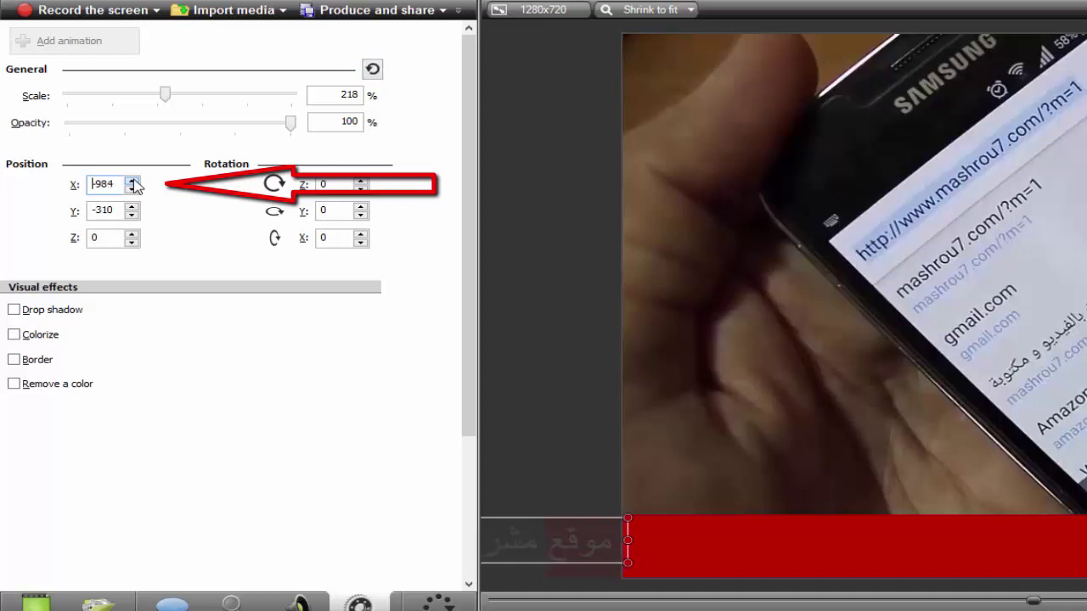
{"action": "left_click", "coordinate": [132, 181]}
{"action": "left_click", "coordinate": [132, 181]}
{"action": "left_click", "coordinate": [132, 181]}
{"action": "left_click", "coordinate": [132, 181]}
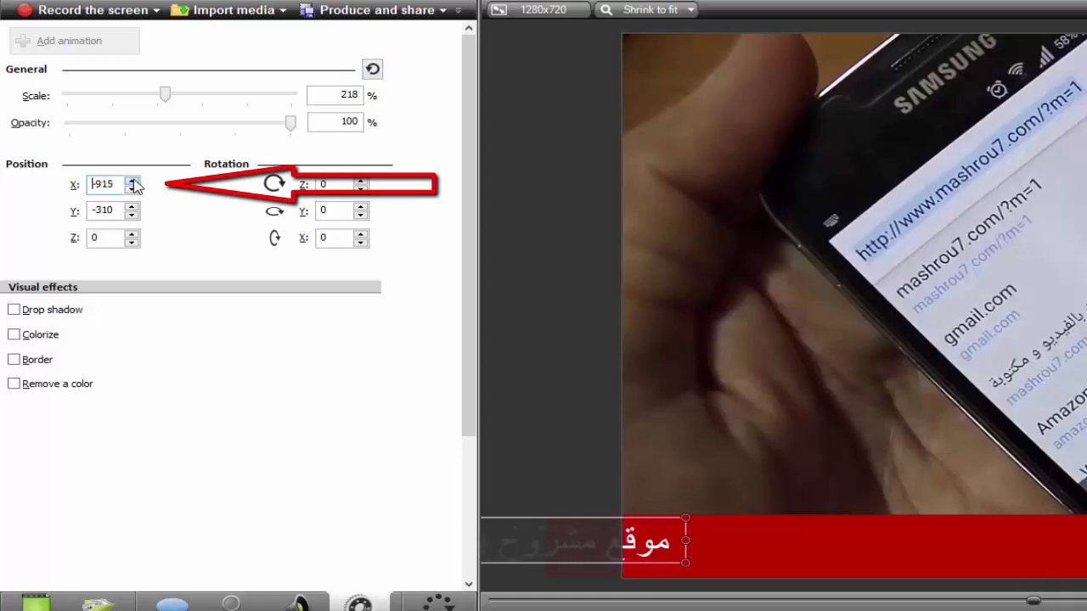
{"action": "left_click", "coordinate": [132, 181]}
{"action": "left_click", "coordinate": [132, 181]}
{"action": "left_click", "coordinate": [132, 181]}
{"action": "left_click", "coordinate": [132, 181]}
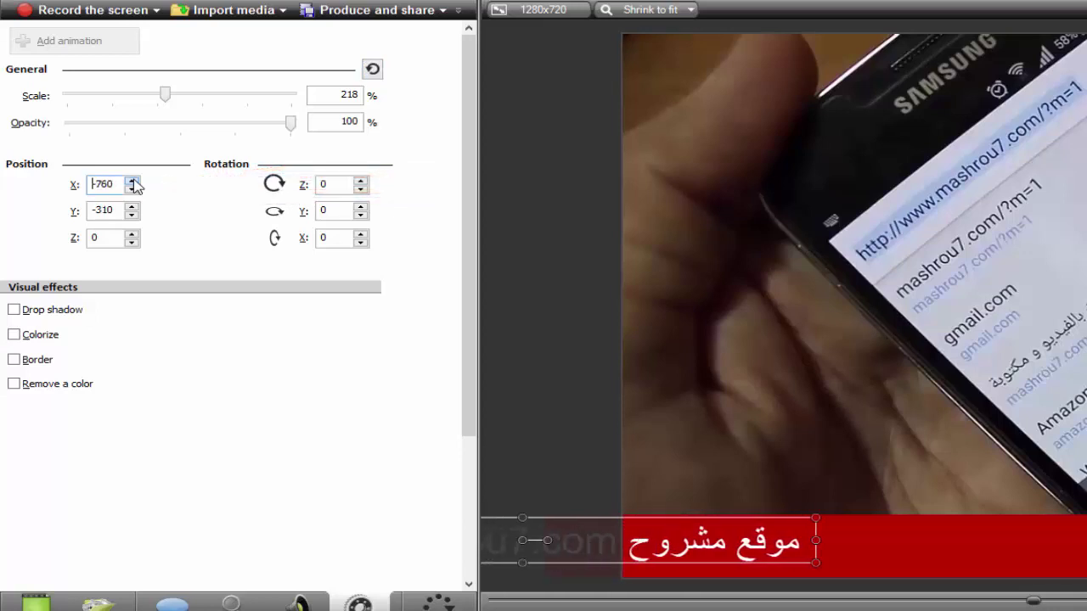
{"action": "left_click", "coordinate": [132, 180]}
{"action": "left_click", "coordinate": [131, 181]}
{"action": "left_click", "coordinate": [131, 181]}
{"action": "left_click", "coordinate": [132, 181]}
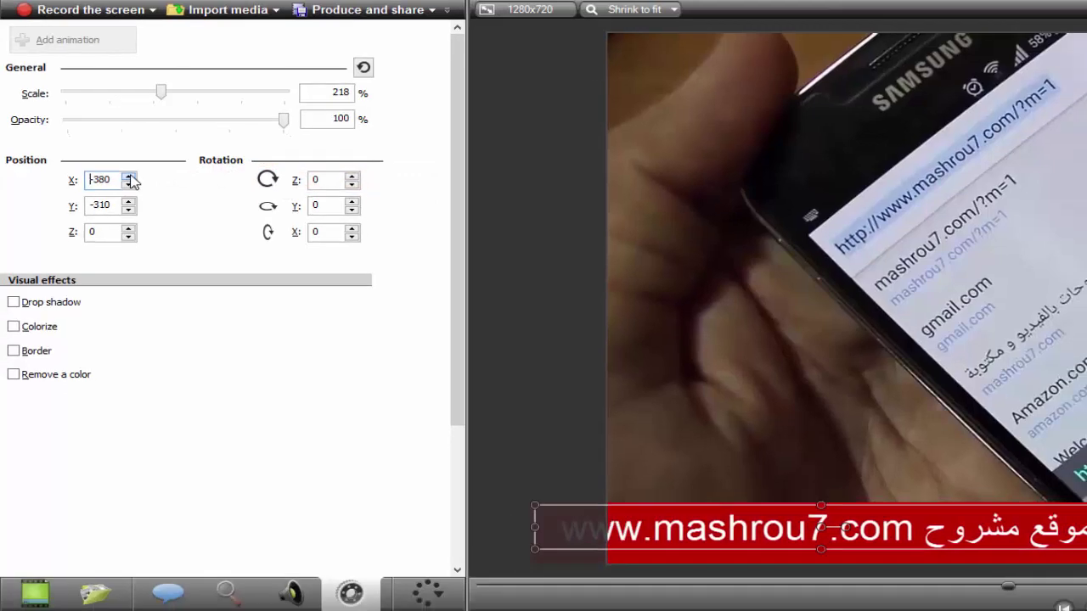
{"action": "left_click", "coordinate": [132, 181]}
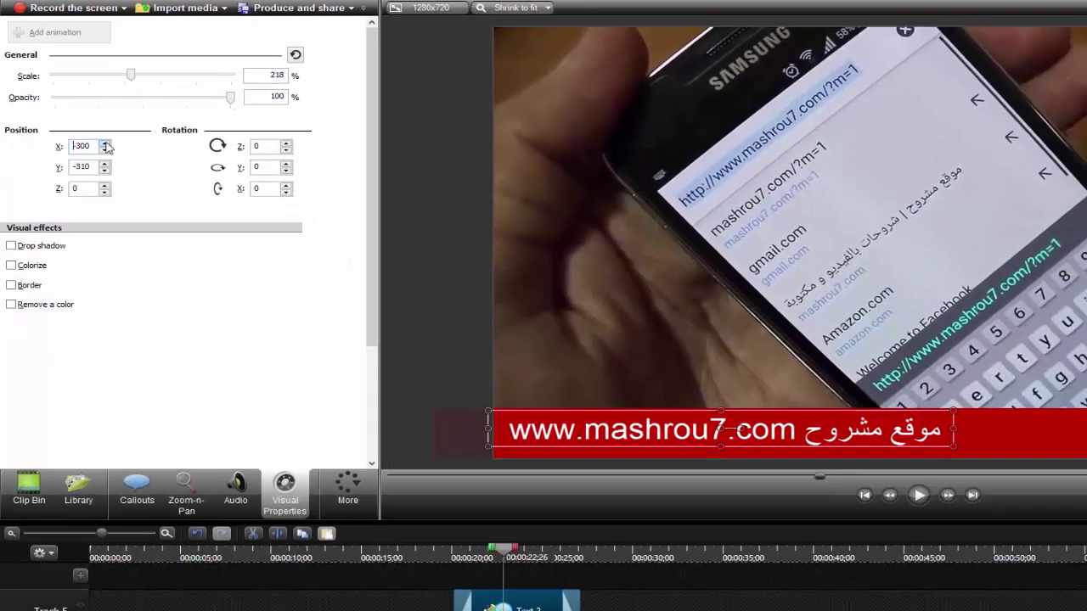
{"action": "left_click", "coordinate": [104, 145]}
{"action": "left_click", "coordinate": [104, 146]}
{"action": "left_click", "coordinate": [105, 145]}
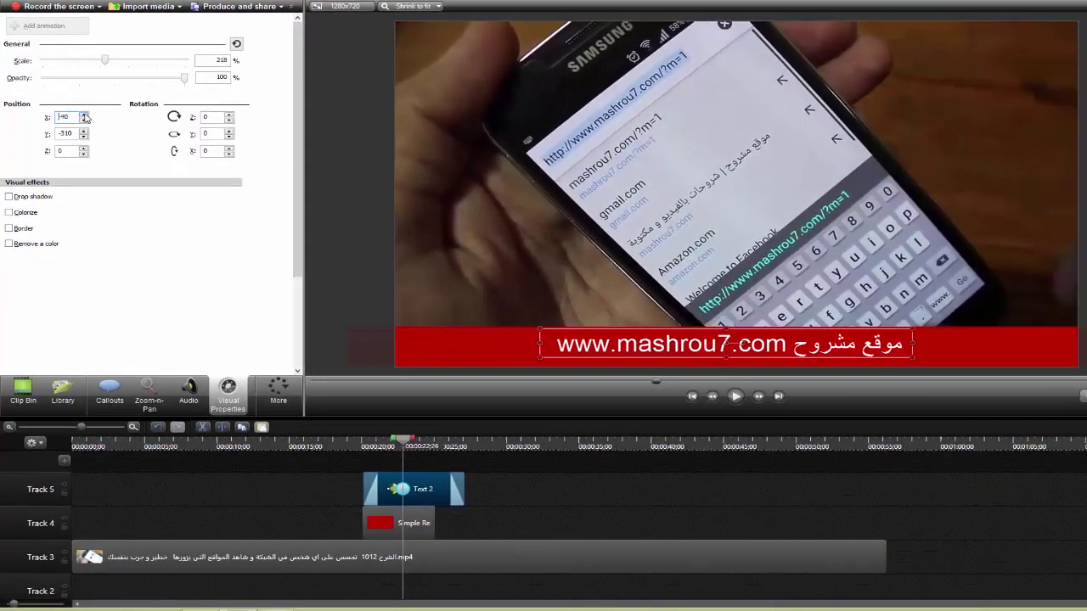
{"action": "left_click", "coordinate": [105, 145]}
{"action": "left_click", "coordinate": [84, 114]}
{"action": "left_click", "coordinate": [83, 115]}
{"action": "left_click", "coordinate": [84, 115]}
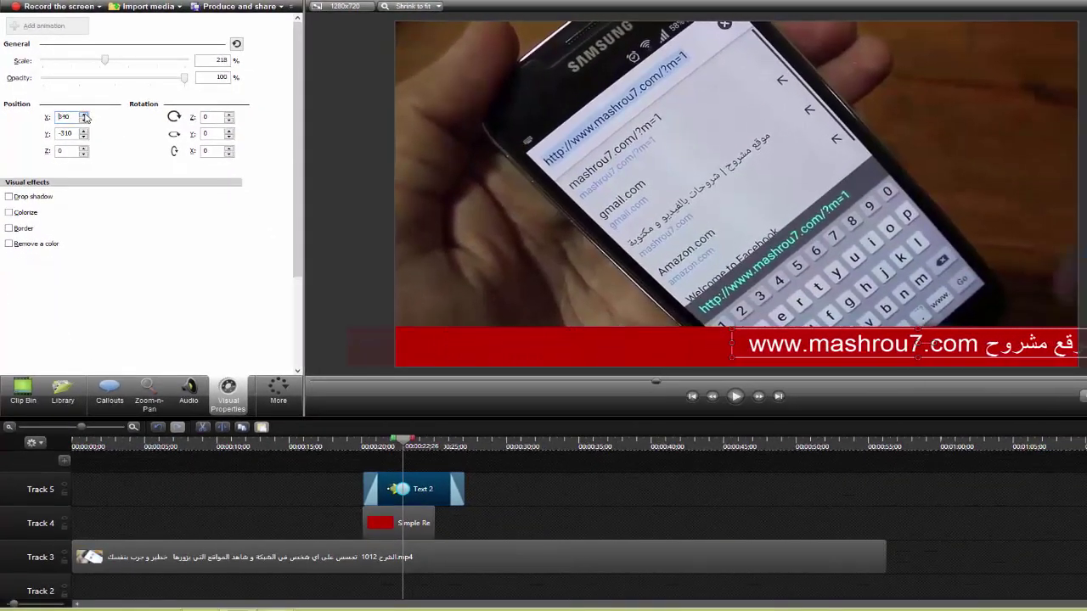
{"action": "left_click", "coordinate": [83, 114]}
{"action": "left_click", "coordinate": [83, 115]}
{"action": "left_click", "coordinate": [83, 114]}
{"action": "left_click", "coordinate": [83, 115]}
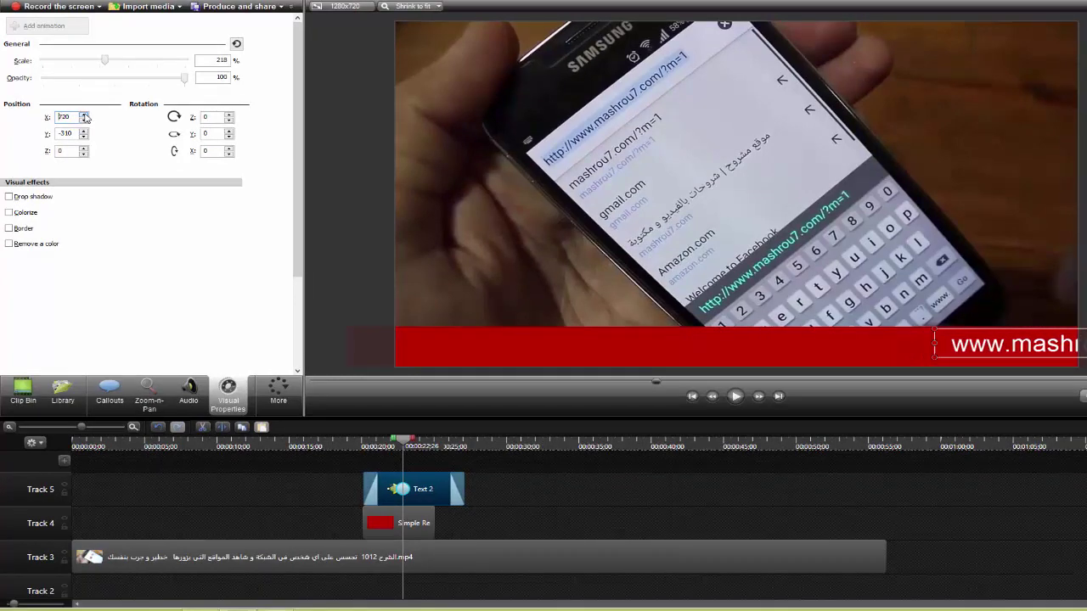
{"action": "left_click", "coordinate": [83, 114]}
{"action": "left_click", "coordinate": [83, 115]}
{"action": "left_click", "coordinate": [83, 115]}
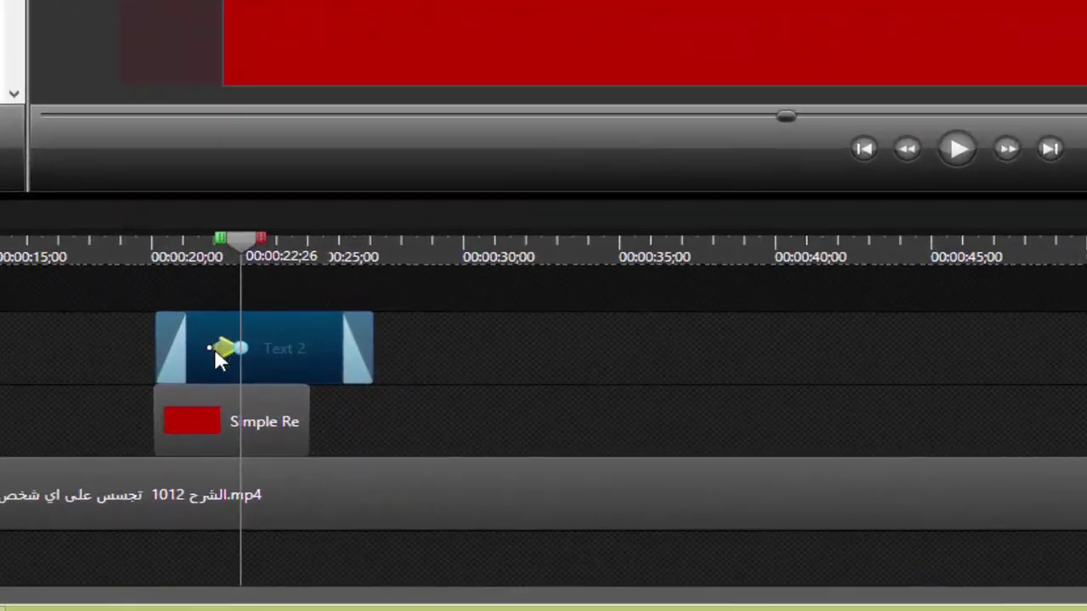
Extend the rectangle and text callouts to end together at about 31 seconds, and stretch the text's animation across nearly the full clip
{"action": "left_click_drag", "start_coordinate": [233, 353], "coordinate": [354, 358]}
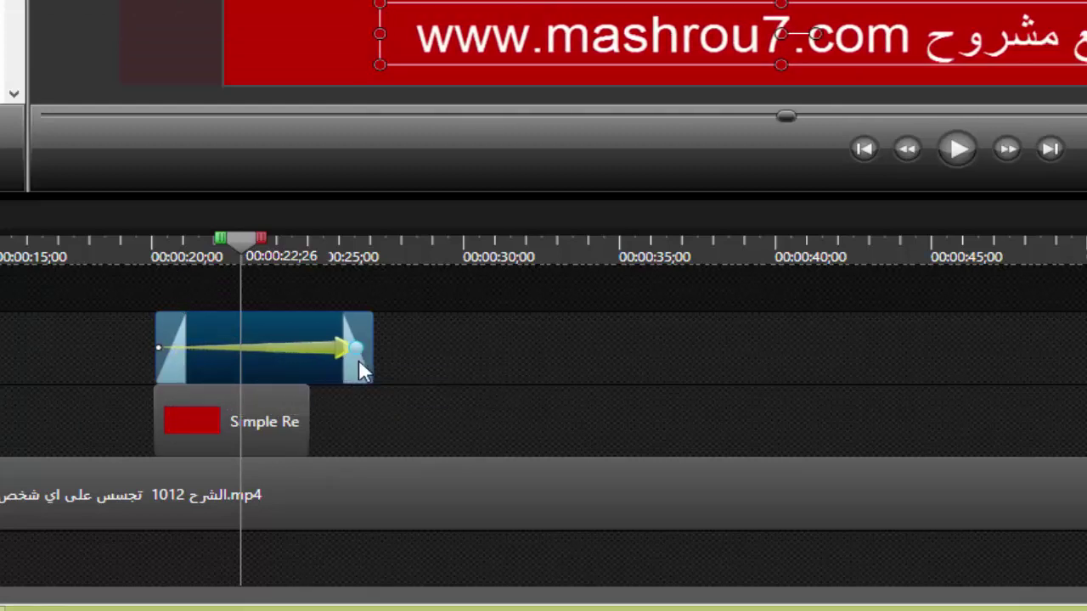
{"action": "left_click", "coordinate": [308, 416]}
{"action": "left_click_drag", "start_coordinate": [308, 416], "coordinate": [493, 433]}
{"action": "left_click_drag", "start_coordinate": [372, 340], "coordinate": [252, 360]}
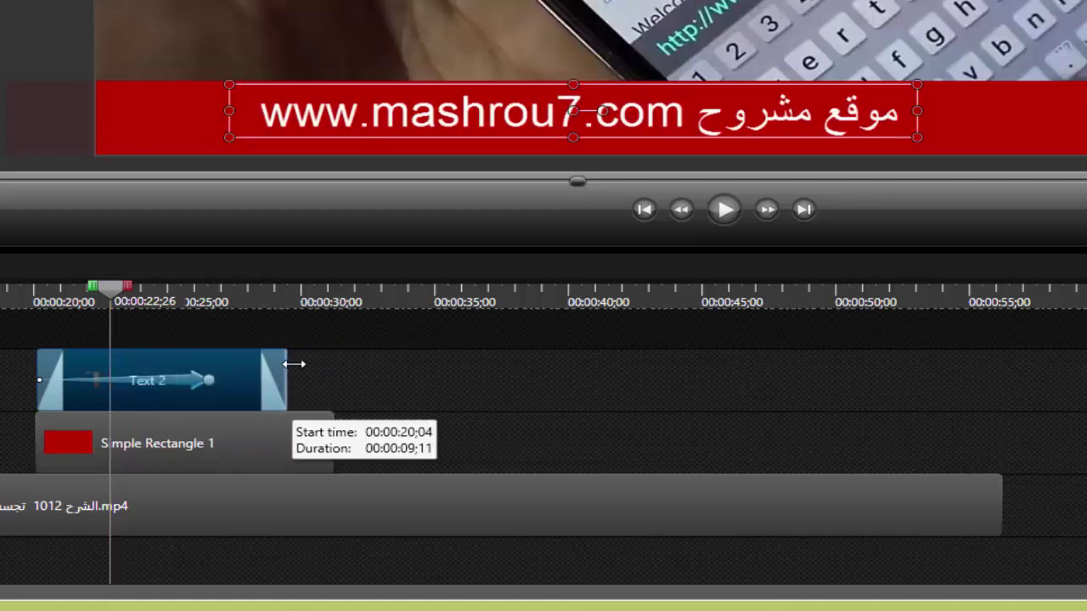
{"action": "left_click_drag", "start_coordinate": [293, 363], "coordinate": [333, 365]}
{"action": "left_click_drag", "start_coordinate": [206, 385], "coordinate": [299, 388]}
Play the timeline from just before the callouts start, at about 19;20, to preview the text scrolling across the red bar
{"action": "left_click", "coordinate": [24, 298]}
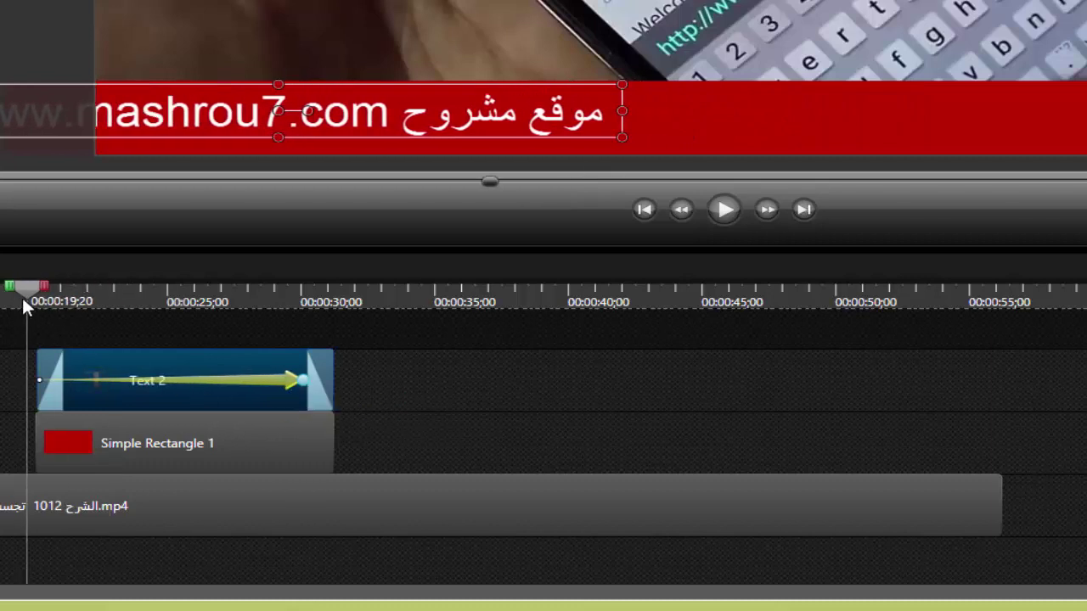
{"action": "left_click", "coordinate": [646, 429]}
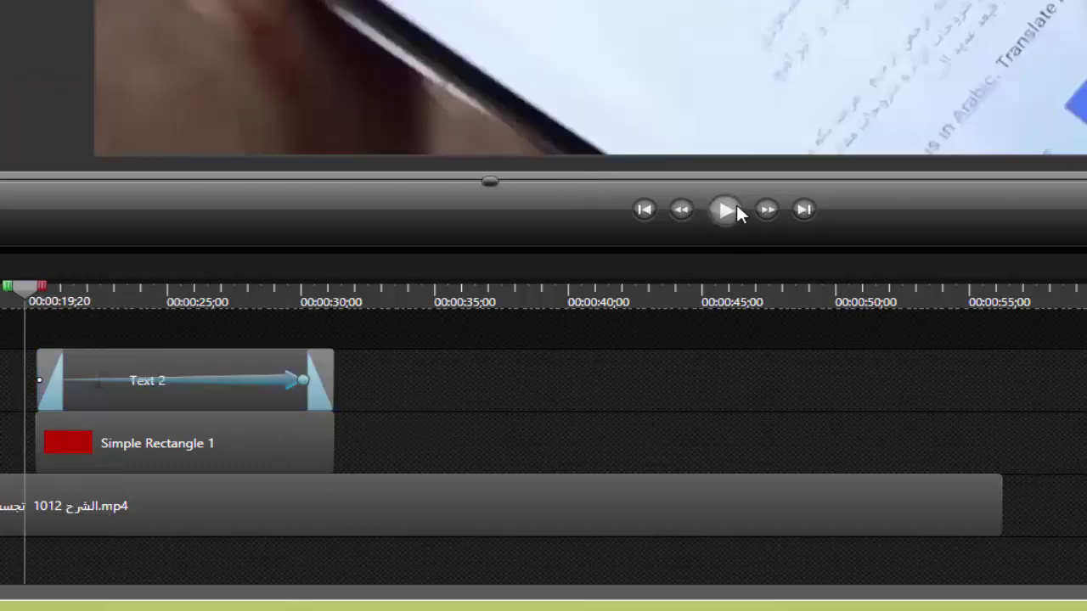
{"action": "left_click", "coordinate": [733, 212]}
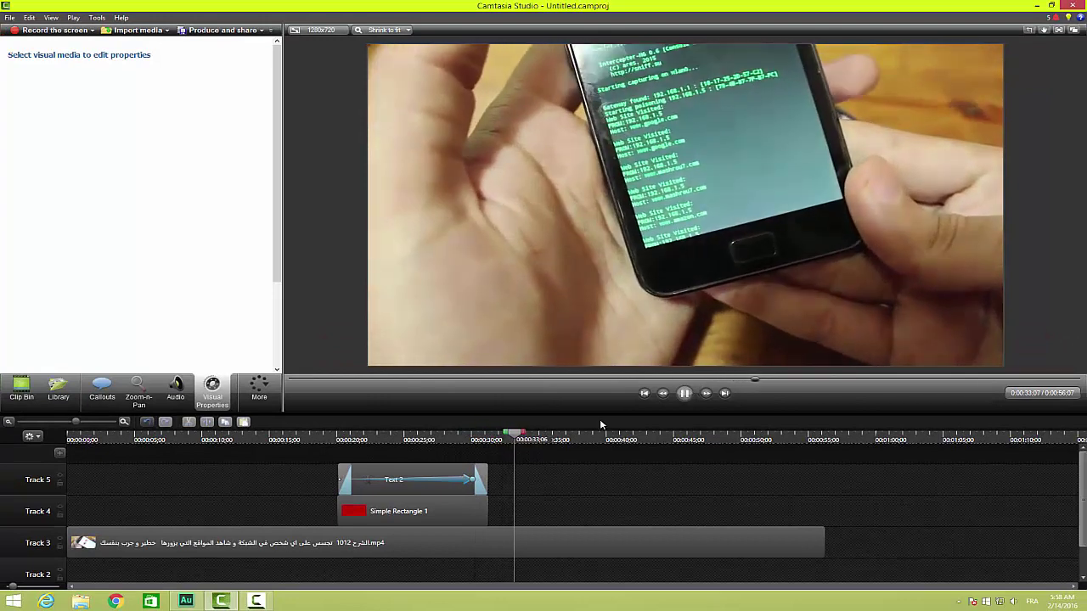
{"action": "left_click", "coordinate": [685, 394]}
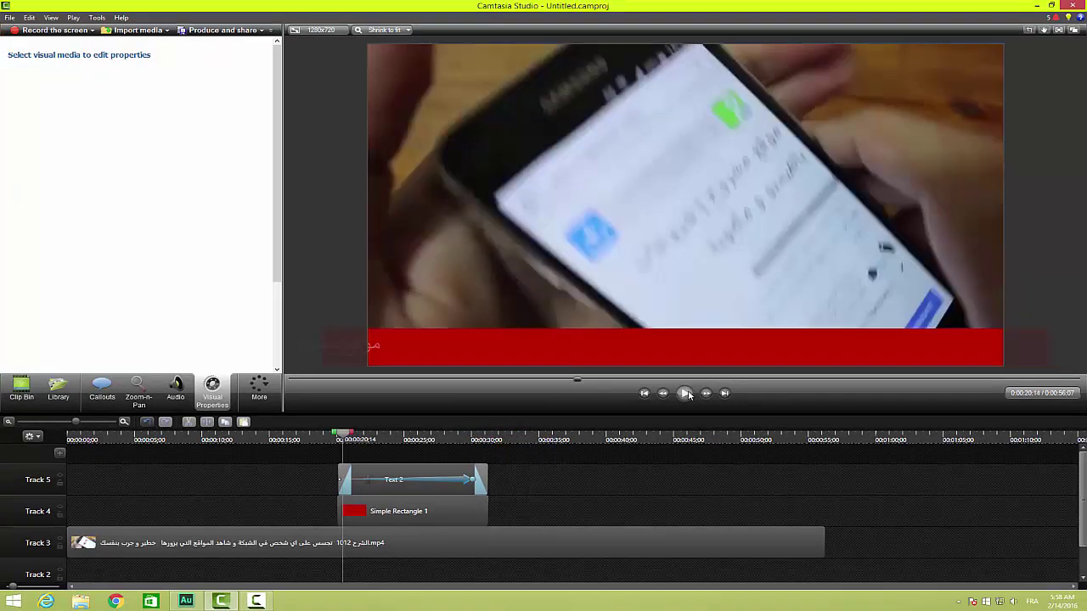